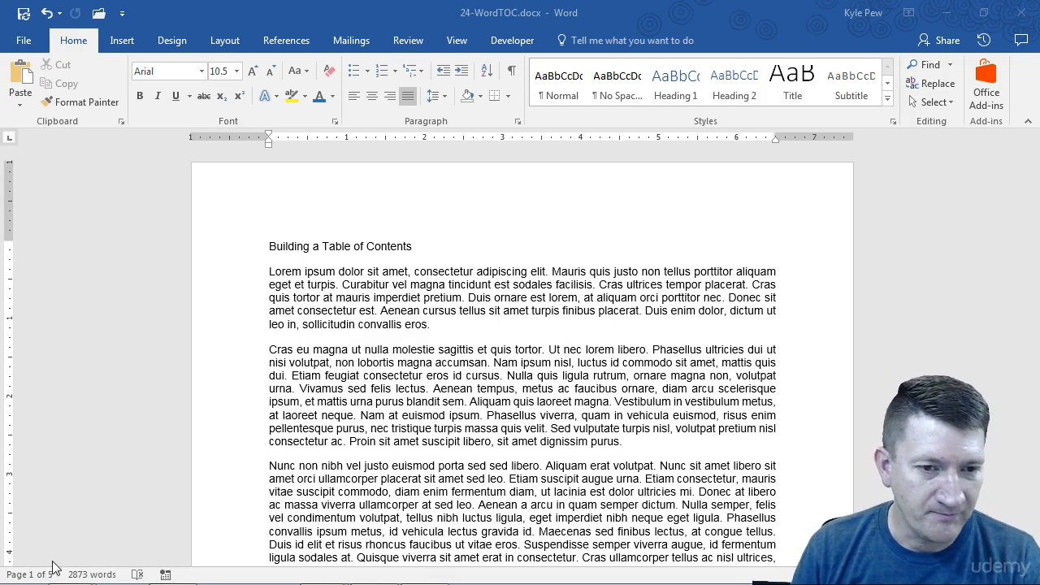
- Look through the document for the plain-text section titles, from "Building a Table of Contents" to "Editing TOC with Styles"
{"action": "left_click", "coordinate": [250, 254]}
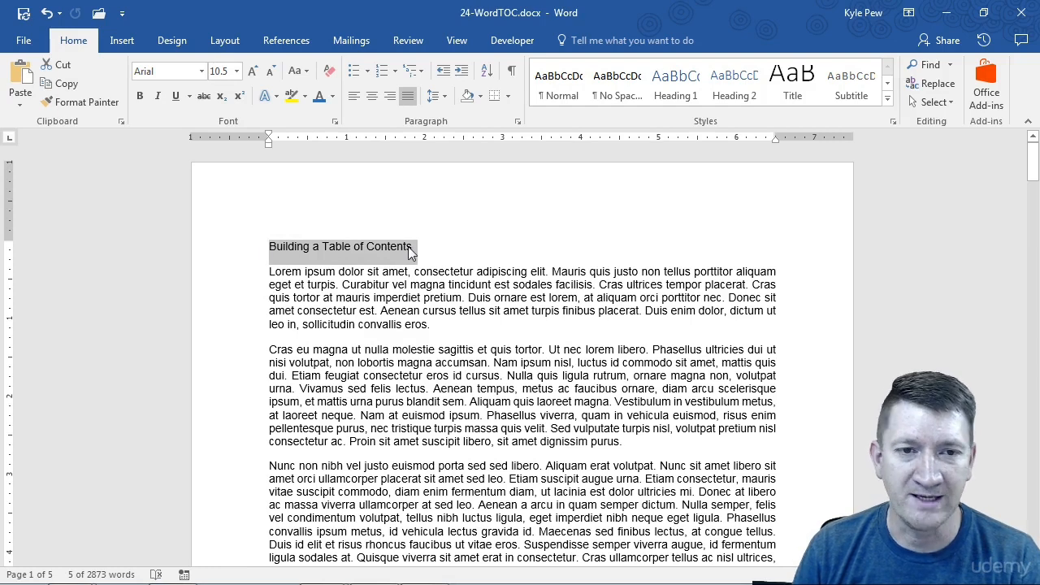
{"action": "scroll", "coordinate": [297, 365], "scroll_direction": "down", "scroll_amount": 6}
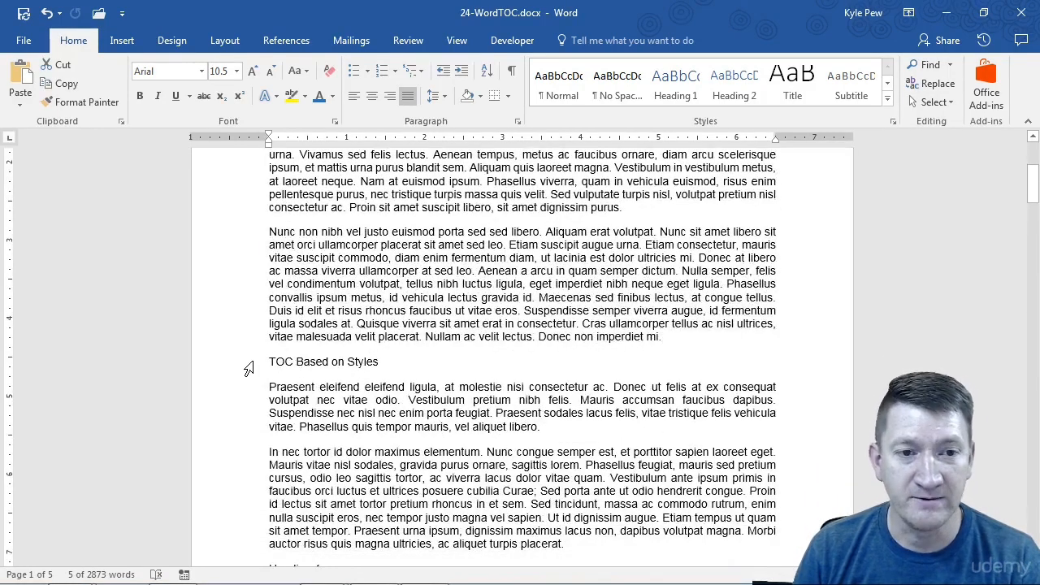
{"action": "scroll", "coordinate": [365, 363], "scroll_direction": "down", "scroll_amount": 8}
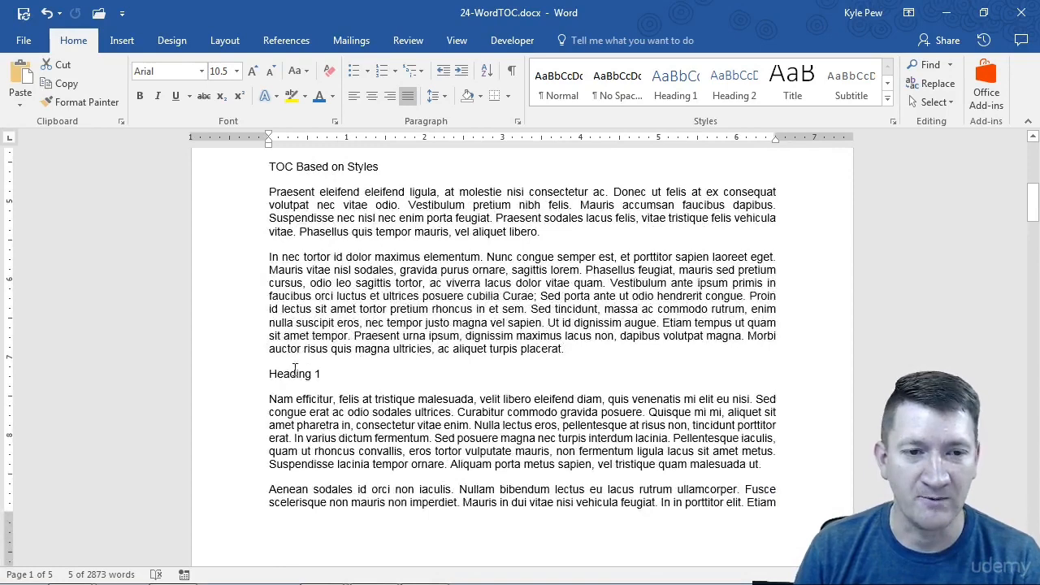
{"action": "scroll", "coordinate": [277, 382], "scroll_direction": "down", "scroll_amount": 7}
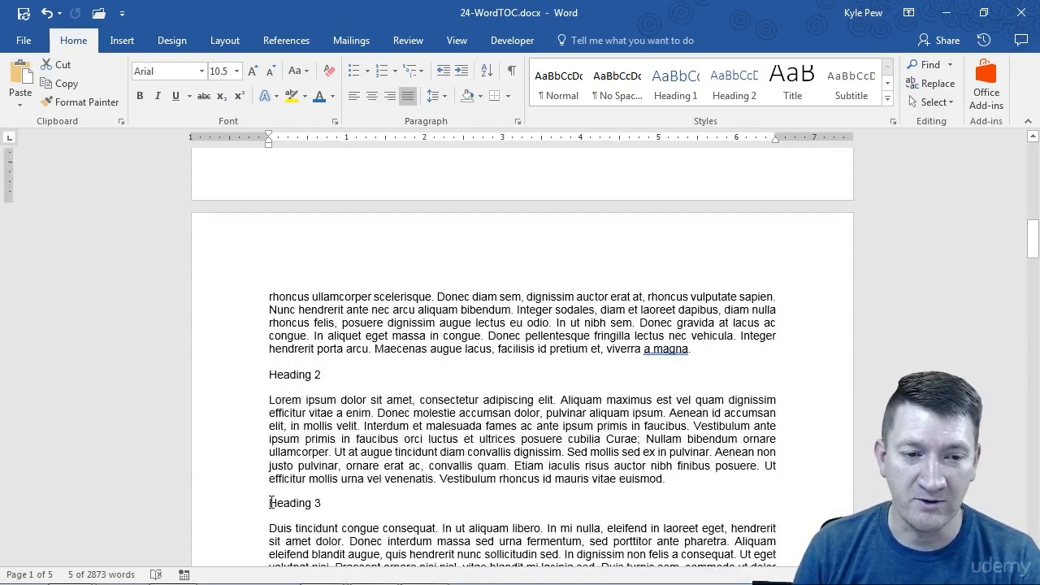
{"action": "scroll", "coordinate": [273, 500], "scroll_direction": "down", "scroll_amount": 4}
{"action": "scroll", "coordinate": [271, 502], "scroll_direction": "down", "scroll_amount": 8}
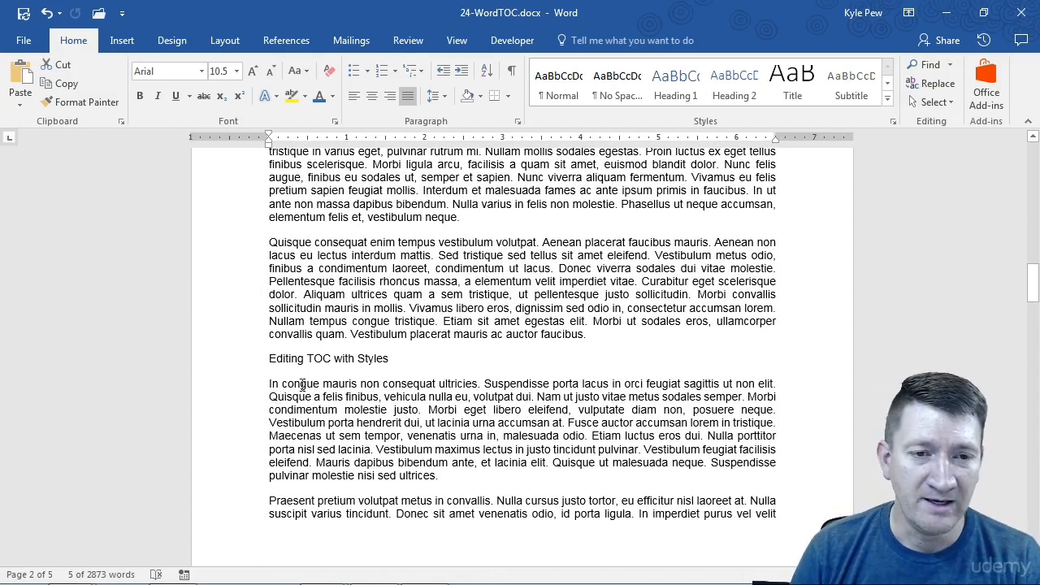
{"action": "left_click", "coordinate": [412, 363]}
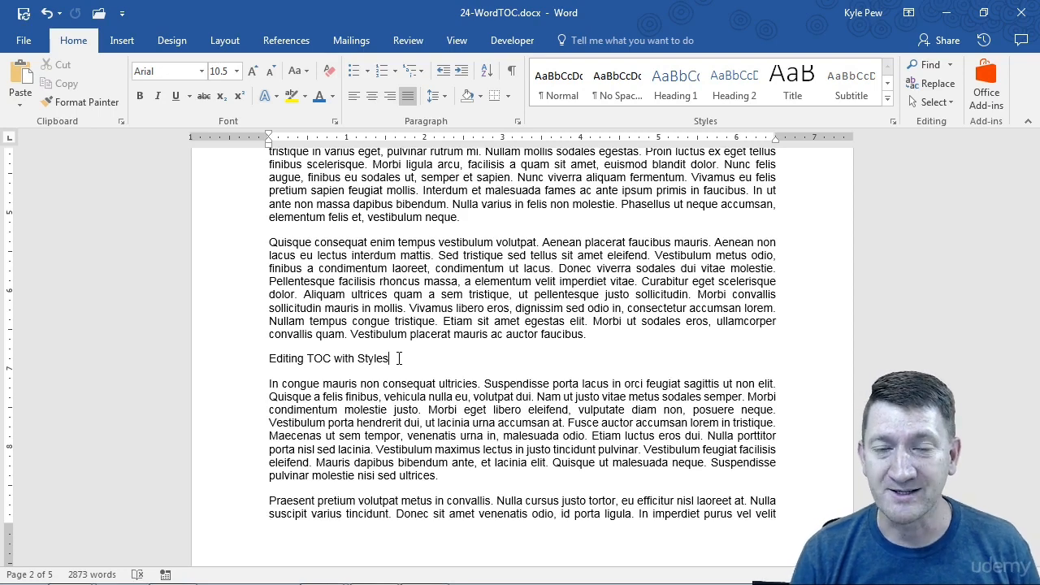
{"action": "scroll", "coordinate": [366, 325], "scroll_direction": "up", "scroll_amount": 6}
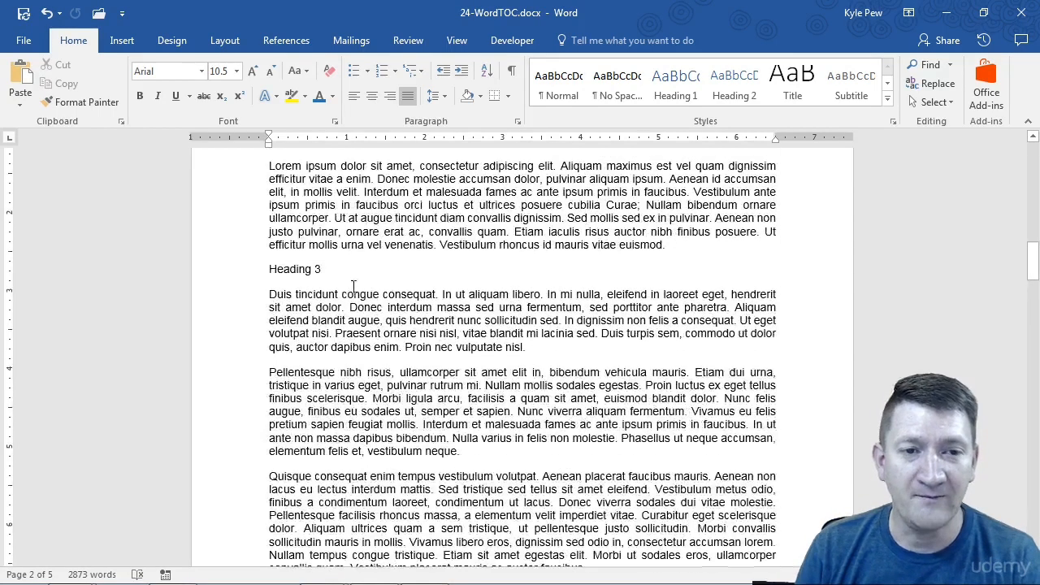
{"action": "scroll", "coordinate": [311, 260], "scroll_direction": "up", "scroll_amount": 6}
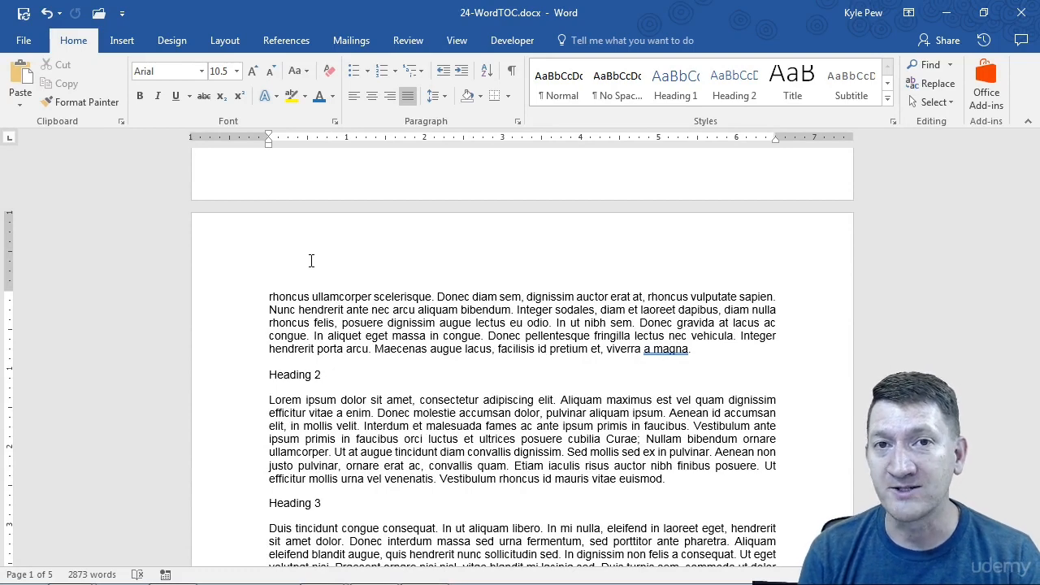
{"action": "scroll", "coordinate": [311, 260], "scroll_direction": "up", "scroll_amount": 12}
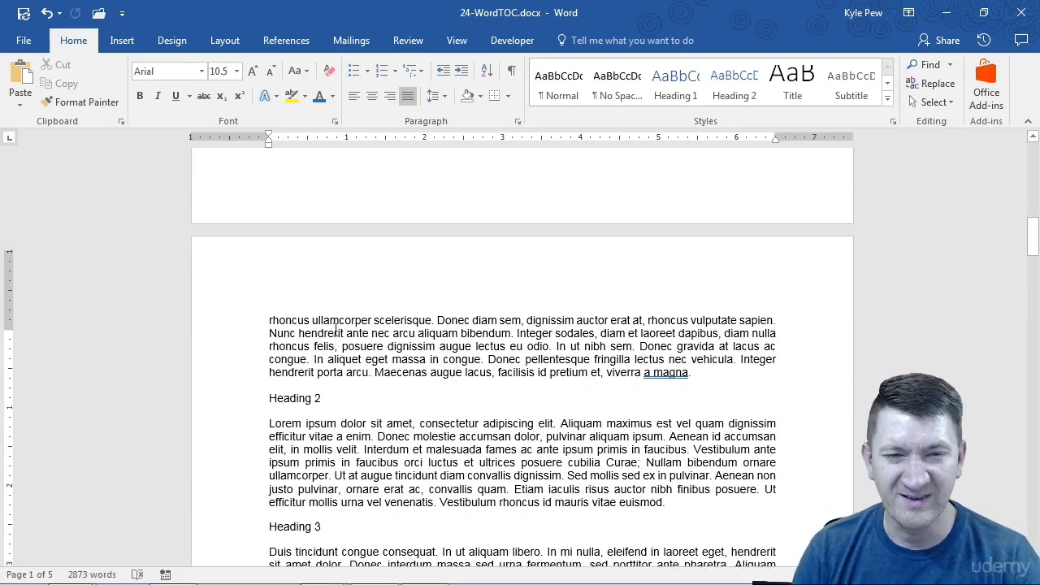
{"action": "scroll", "coordinate": [336, 329], "scroll_direction": "up", "scroll_amount": 9}
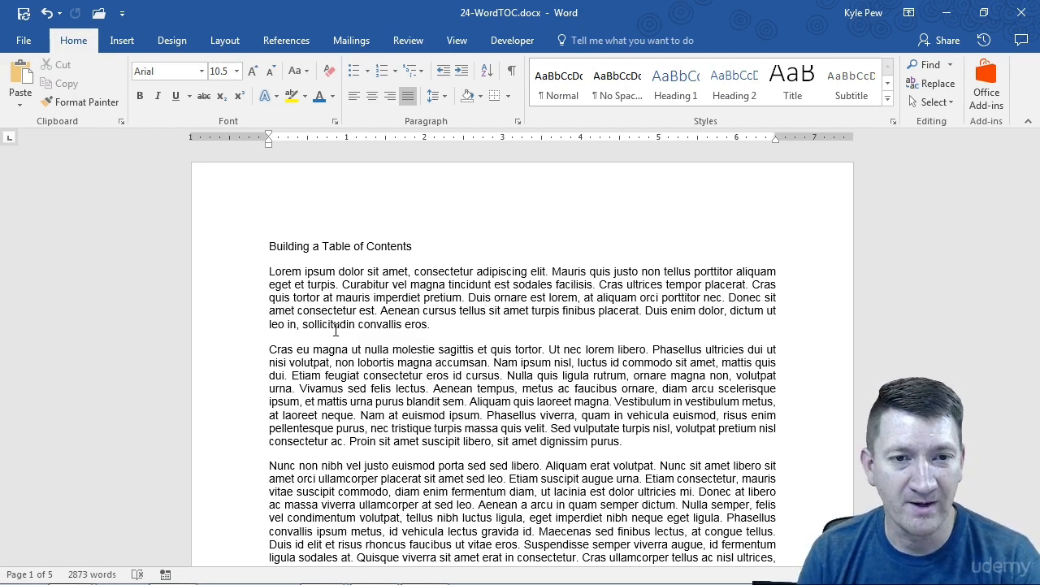
- Apply the Heading 1 style to the titles "Building a Table of Contents" and "TOC Based on Styles" on the first page
{"action": "left_click", "coordinate": [249, 254]}
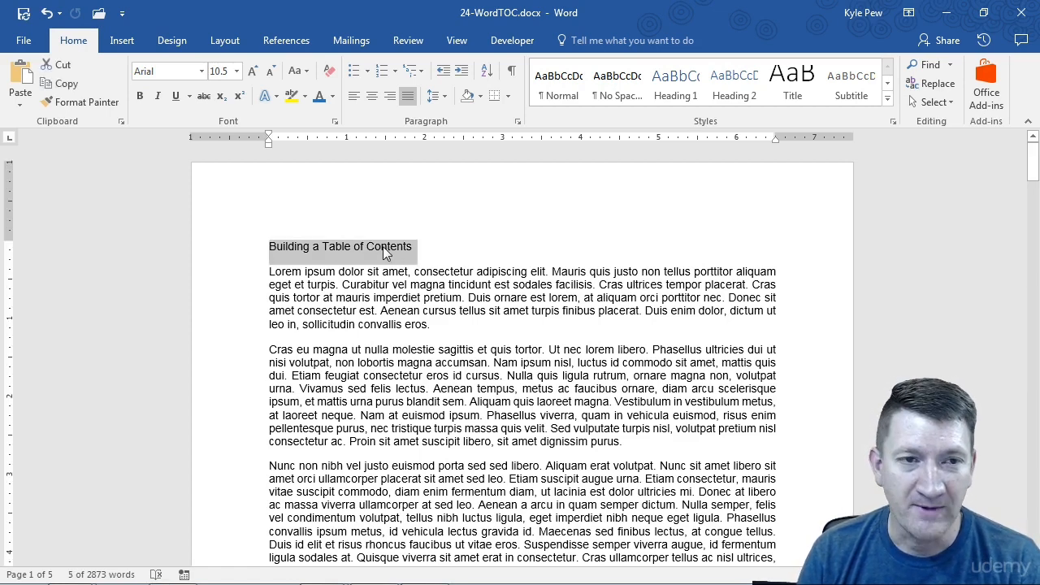
{"action": "left_click", "coordinate": [672, 86]}
{"action": "scroll", "coordinate": [422, 276], "scroll_direction": "down", "scroll_amount": 6}
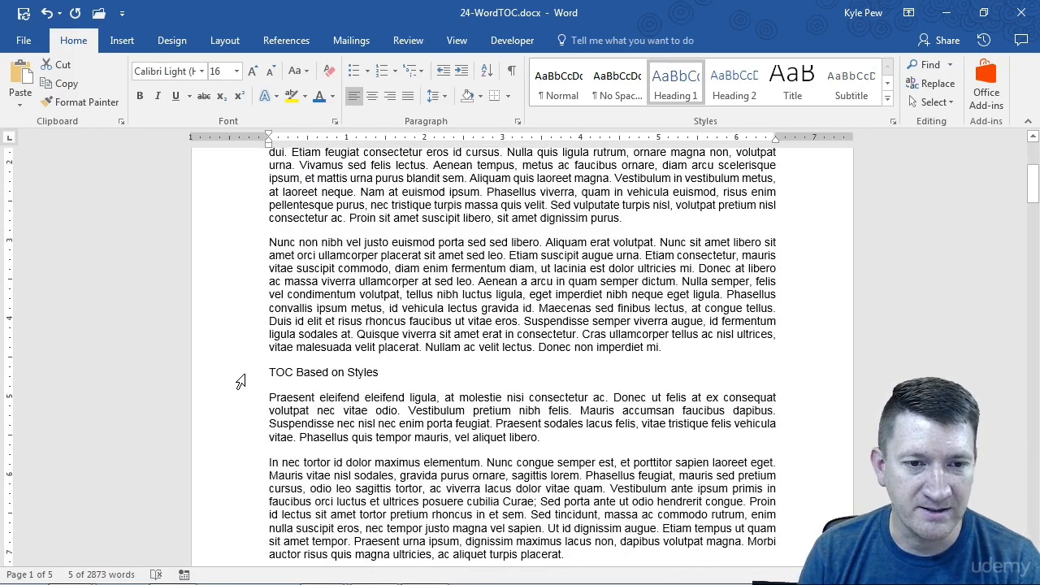
{"action": "left_click", "coordinate": [249, 374]}
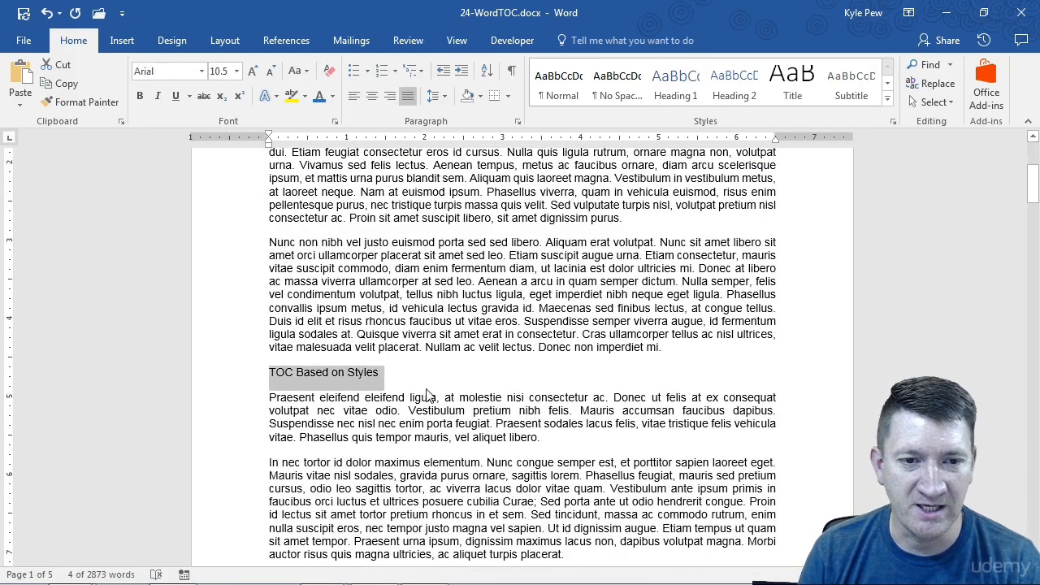
{"action": "left_click", "coordinate": [673, 87]}
- Apply the Heading 1 style to the "Heading 1" title line near the end of the first page
{"action": "scroll", "coordinate": [347, 355], "scroll_direction": "down", "scroll_amount": 1}
{"action": "scroll", "coordinate": [347, 355], "scroll_direction": "down", "scroll_amount": 6}
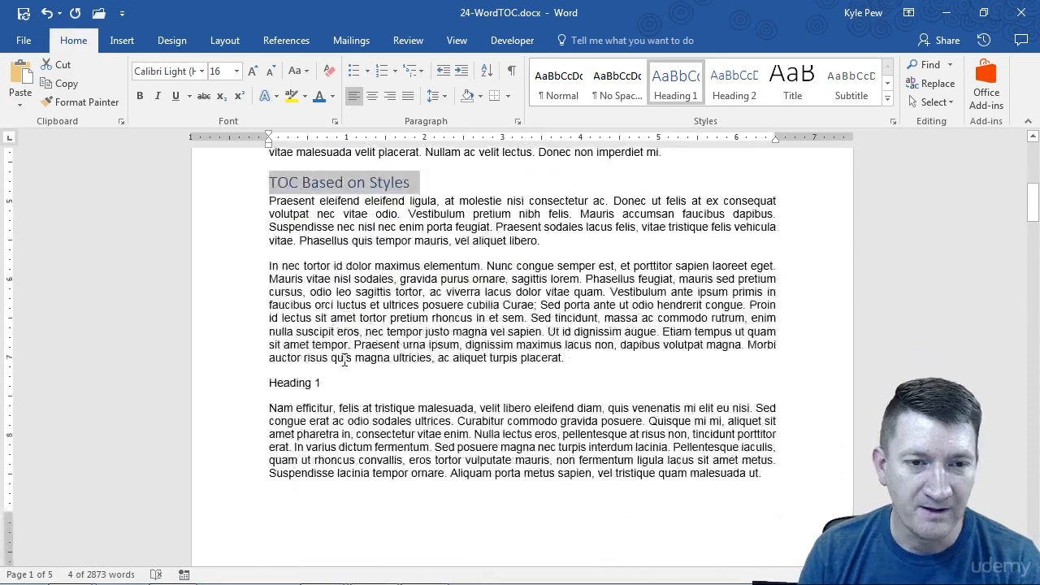
{"action": "left_click", "coordinate": [243, 310]}
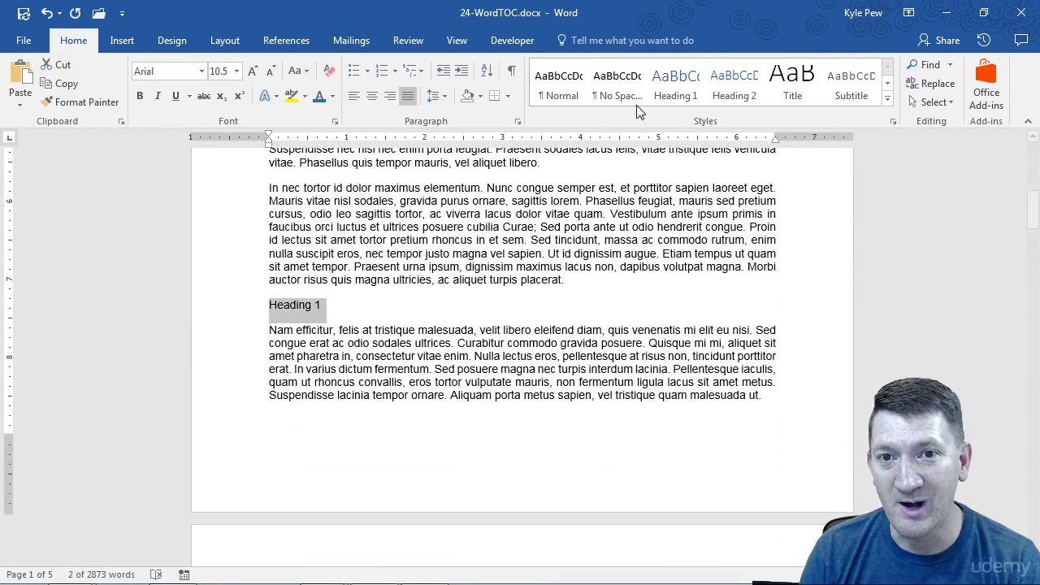
{"action": "left_click", "coordinate": [674, 87]}
- Apply the Heading 2 style to the "Heading 2" title line on the second page
{"action": "scroll", "coordinate": [404, 301], "scroll_direction": "down", "scroll_amount": 5}
{"action": "scroll", "coordinate": [405, 301], "scroll_direction": "down", "scroll_amount": 2}
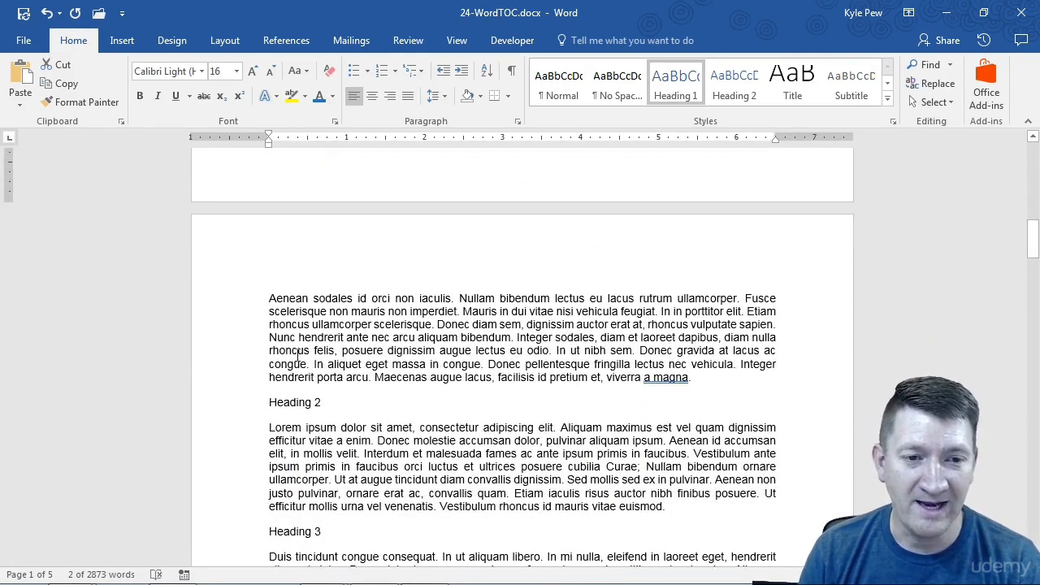
{"action": "left_click", "coordinate": [234, 406]}
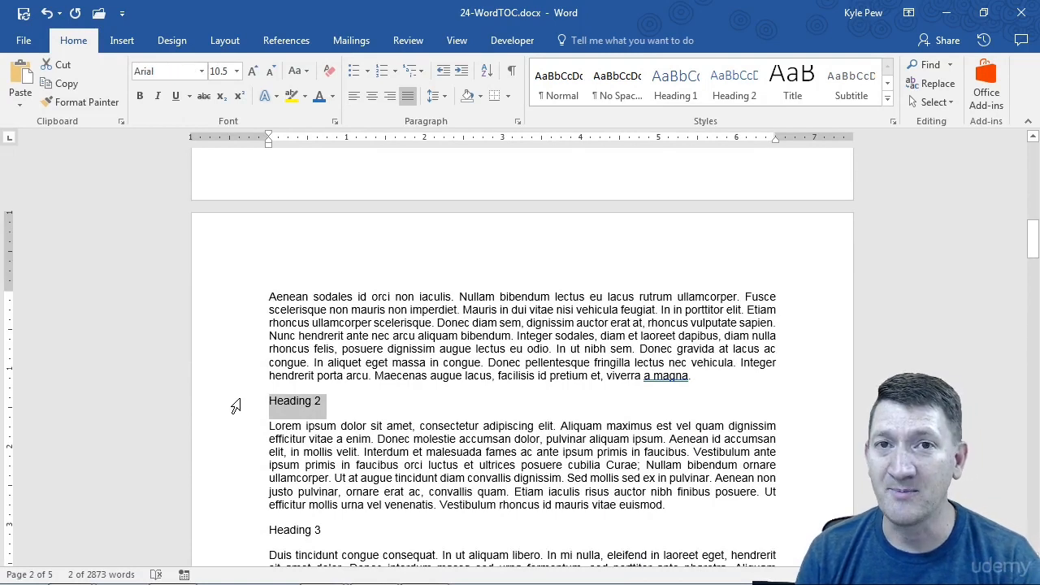
{"action": "left_click", "coordinate": [733, 94]}
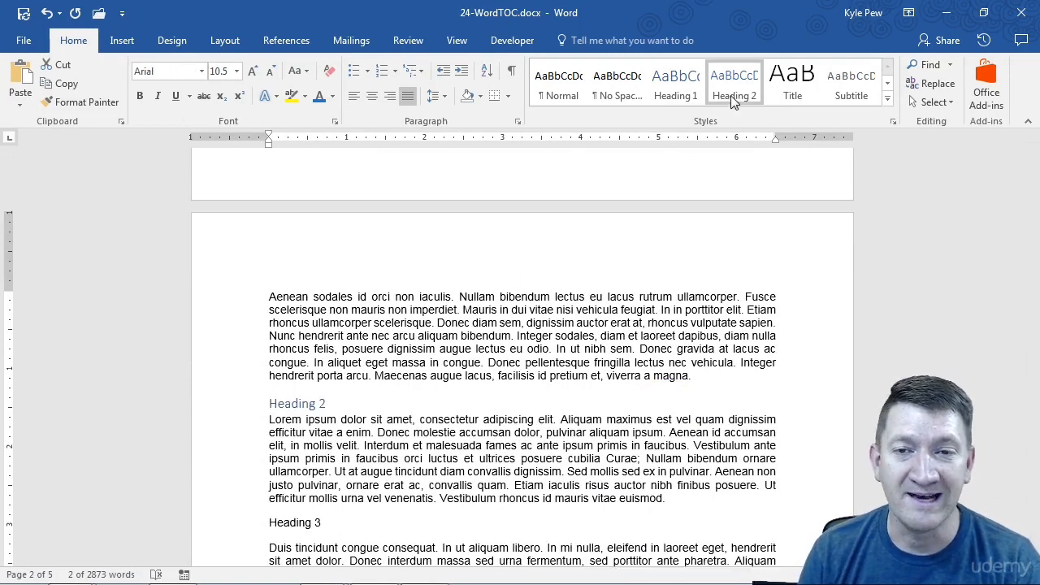
{"action": "left_click", "coordinate": [730, 95]}
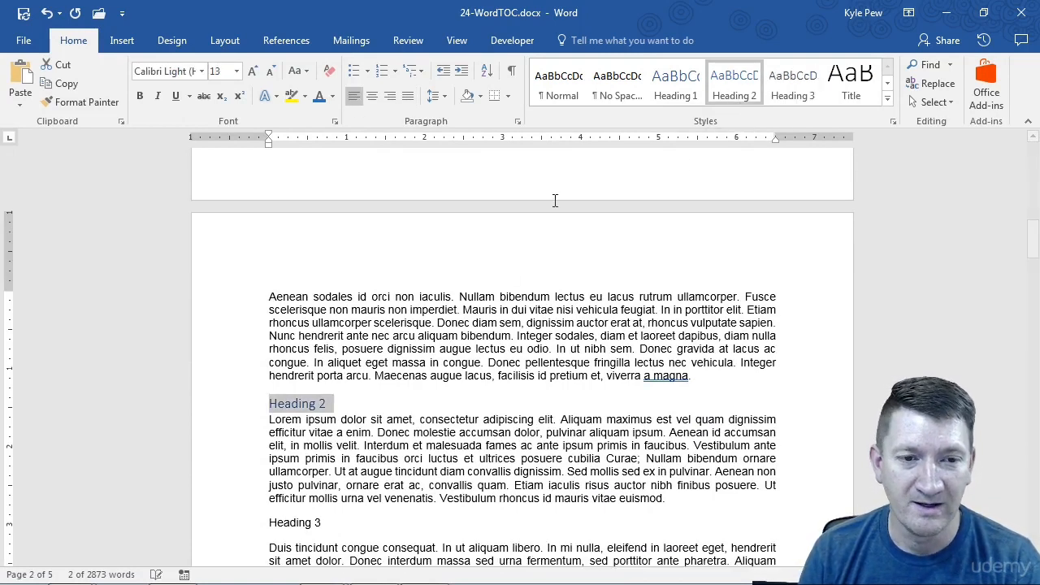
- Apply the Heading 3 style to the "Heading 3" title line on the second page
{"action": "left_click", "coordinate": [235, 526]}
{"action": "scroll", "coordinate": [244, 512], "scroll_direction": "down", "scroll_amount": 2}
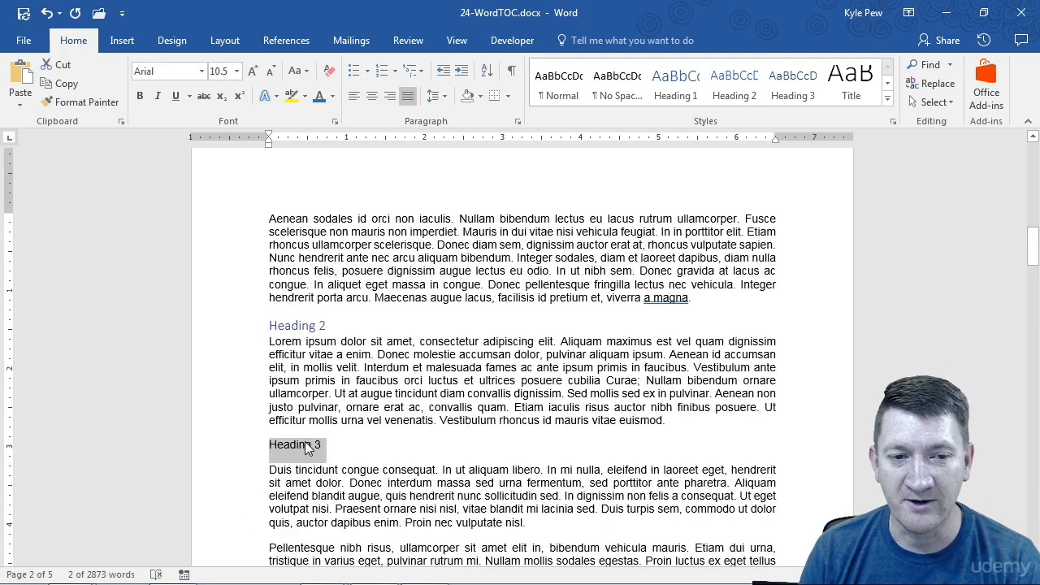
{"action": "left_click", "coordinate": [788, 96]}
{"action": "left_click", "coordinate": [787, 98]}
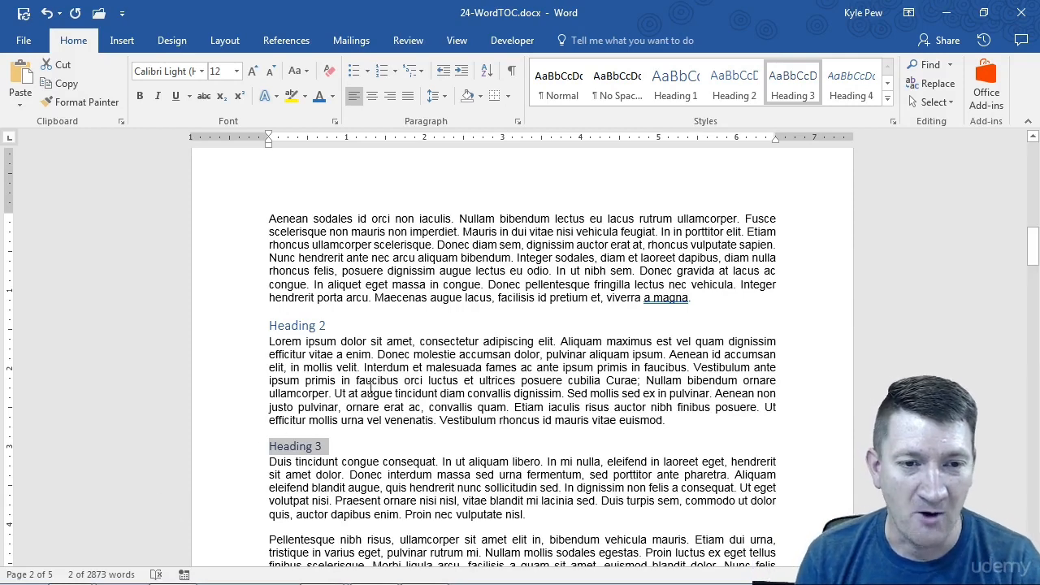
- Apply the Heading 1 style to "Editing TOC with Styles" and the Heading 2 style to "TOC Leaders"
{"action": "scroll", "coordinate": [370, 388], "scroll_direction": "down", "scroll_amount": 10}
{"action": "left_click", "coordinate": [255, 331]}
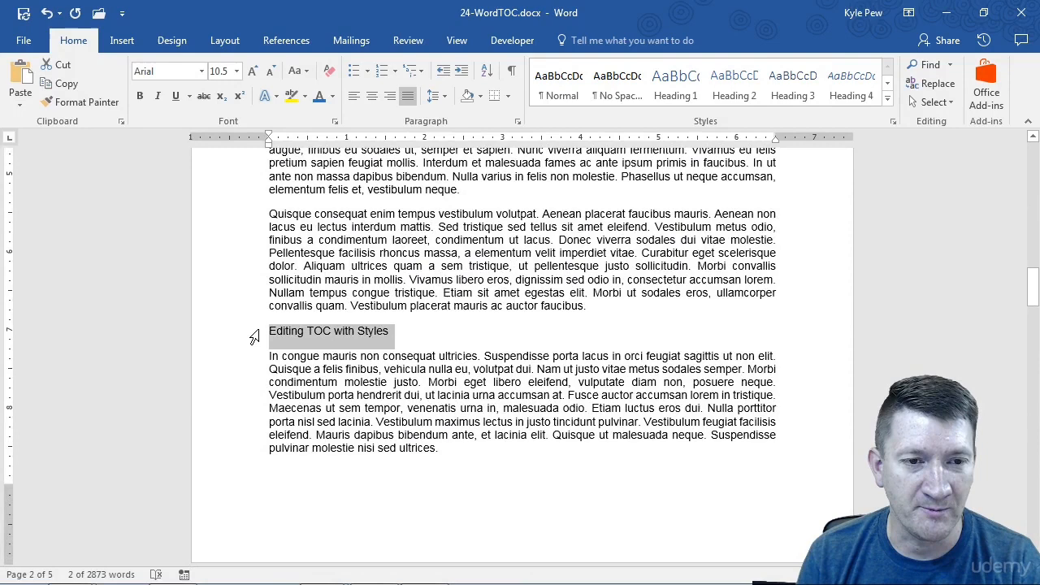
{"action": "left_click", "coordinate": [662, 89]}
{"action": "scroll", "coordinate": [409, 309], "scroll_direction": "down", "scroll_amount": 15}
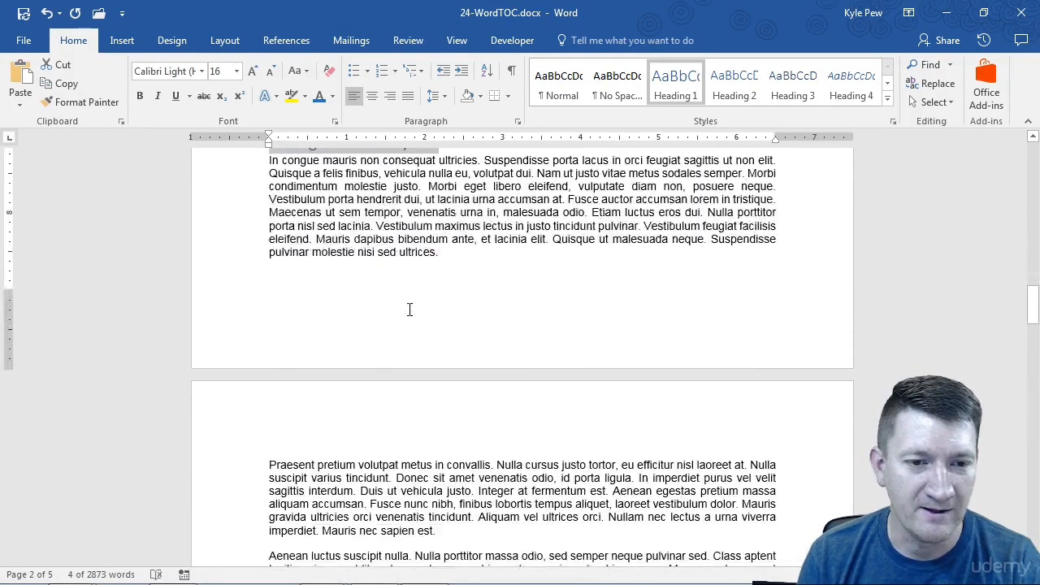
{"action": "left_click", "coordinate": [242, 283]}
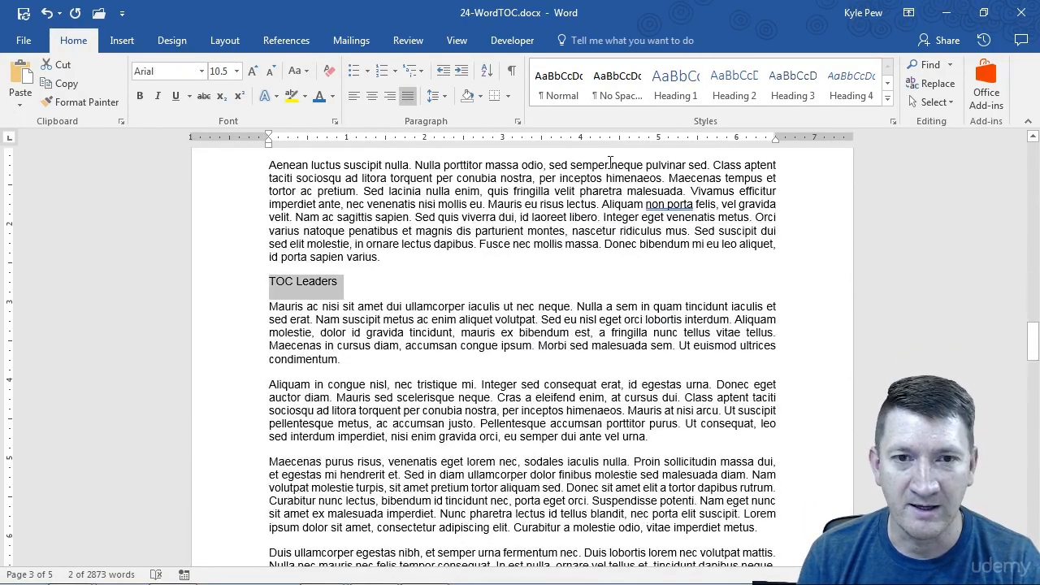
{"action": "left_click", "coordinate": [734, 82]}
- Apply the Heading 2 style to the titles "Formatting a TOC" and "Colors and Alignment" on the fourth page
{"action": "scroll", "coordinate": [522, 217], "scroll_direction": "down", "scroll_amount": 15}
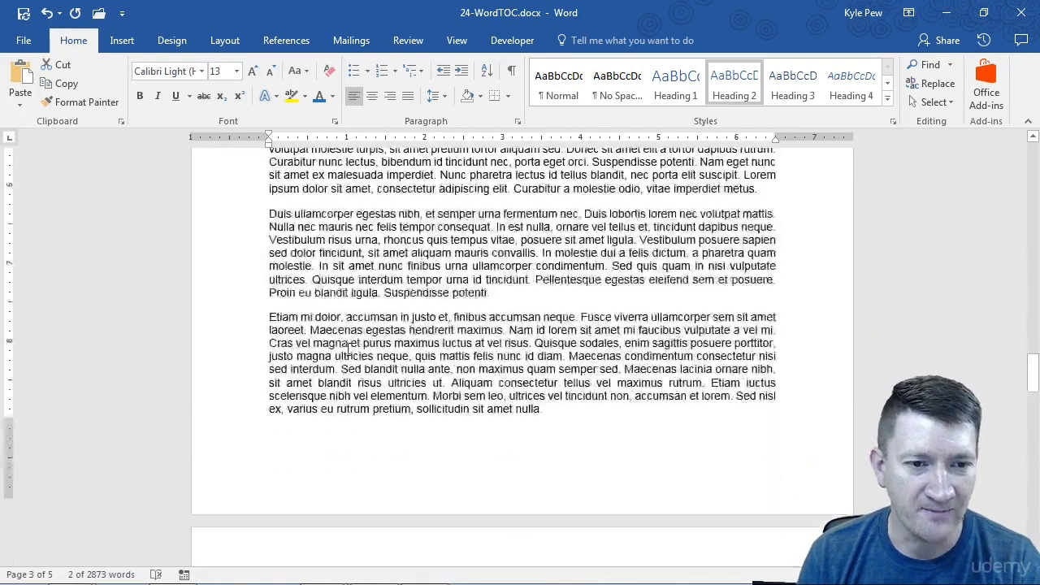
{"action": "left_click", "coordinate": [235, 355]}
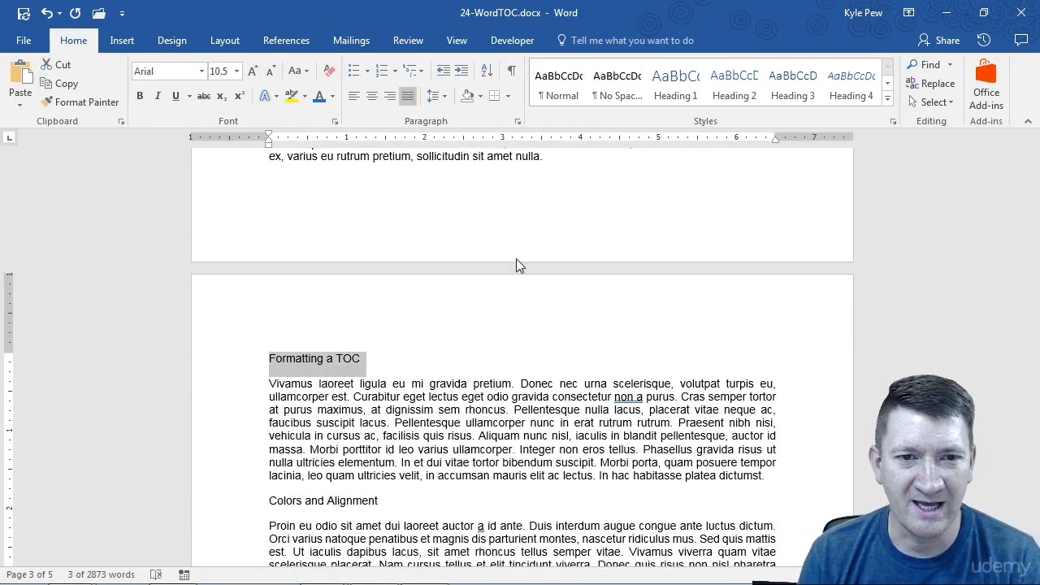
{"action": "left_click", "coordinate": [734, 82]}
{"action": "scroll", "coordinate": [326, 360], "scroll_direction": "down", "scroll_amount": 3}
{"action": "left_click", "coordinate": [244, 416]}
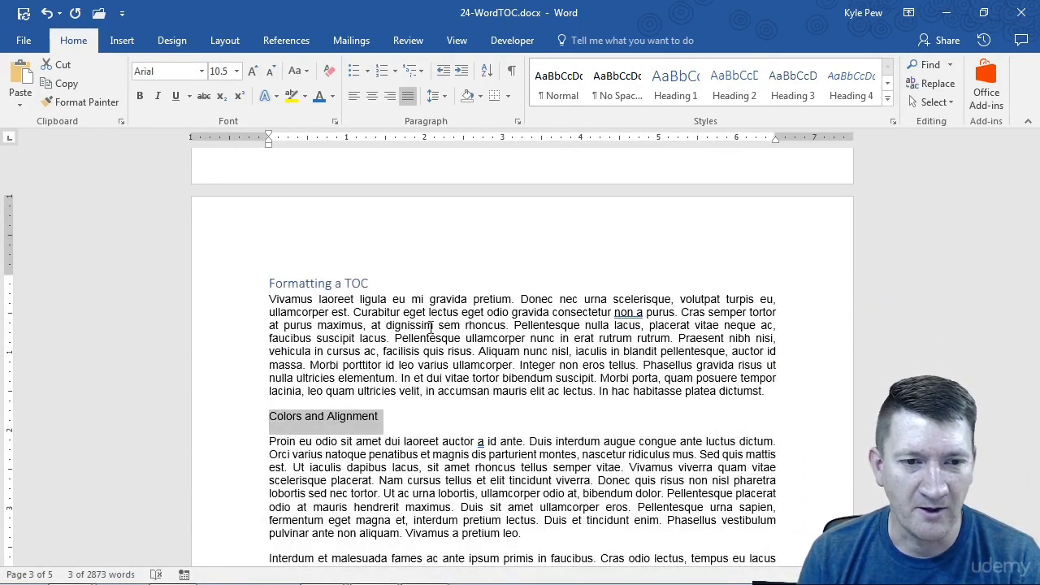
{"action": "left_click", "coordinate": [734, 82]}
- Apply the Heading 2 style to the "Page Numbers" title on the fourth page
{"action": "scroll", "coordinate": [244, 406], "scroll_direction": "down", "scroll_amount": 7}
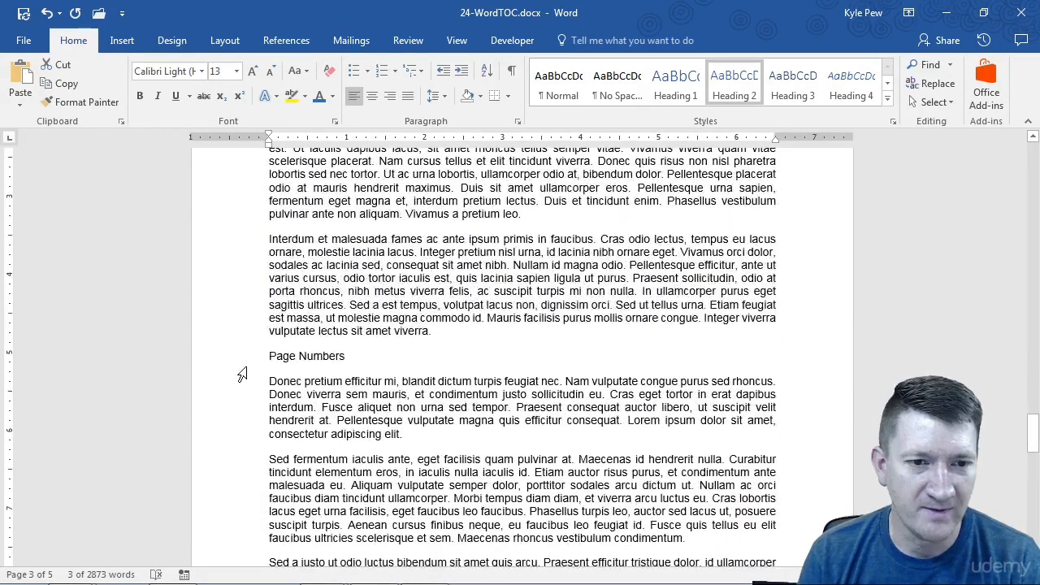
{"action": "left_click", "coordinate": [249, 348]}
{"action": "left_click", "coordinate": [246, 372]}
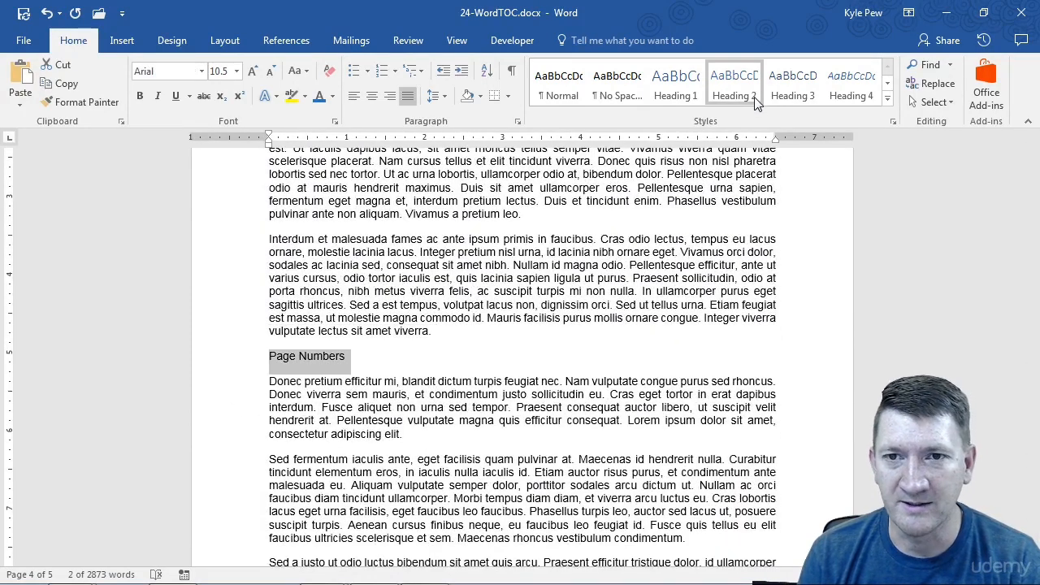
{"action": "left_click", "coordinate": [752, 93]}
- Apply the Heading 1 style to the "Simple TOC Creation with Styles" title on the last page
{"action": "scroll", "coordinate": [459, 384], "scroll_direction": "down", "scroll_amount": 4}
{"action": "scroll", "coordinate": [459, 384], "scroll_direction": "down", "scroll_amount": 9}
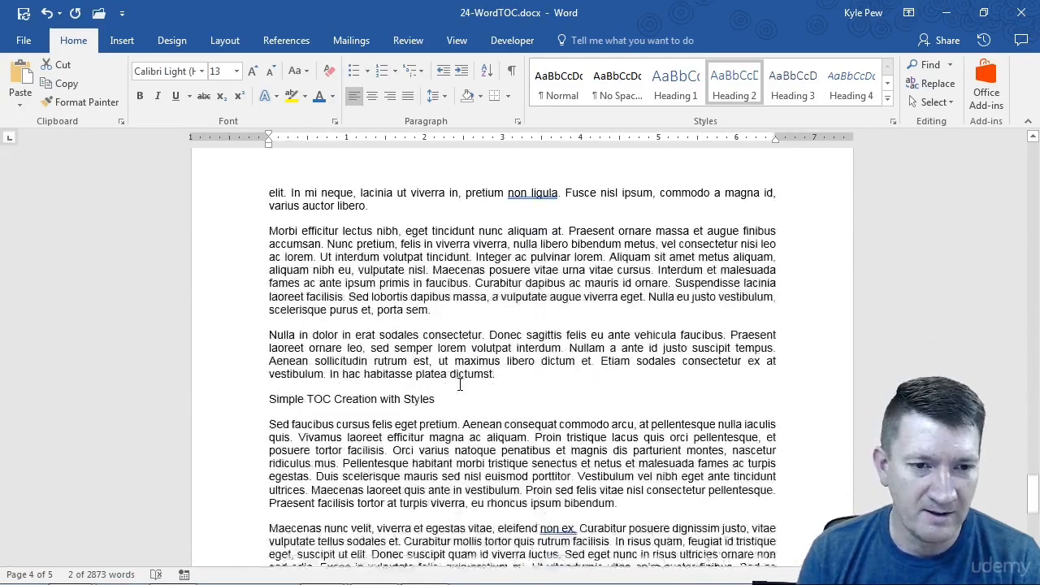
{"action": "left_click", "coordinate": [249, 391]}
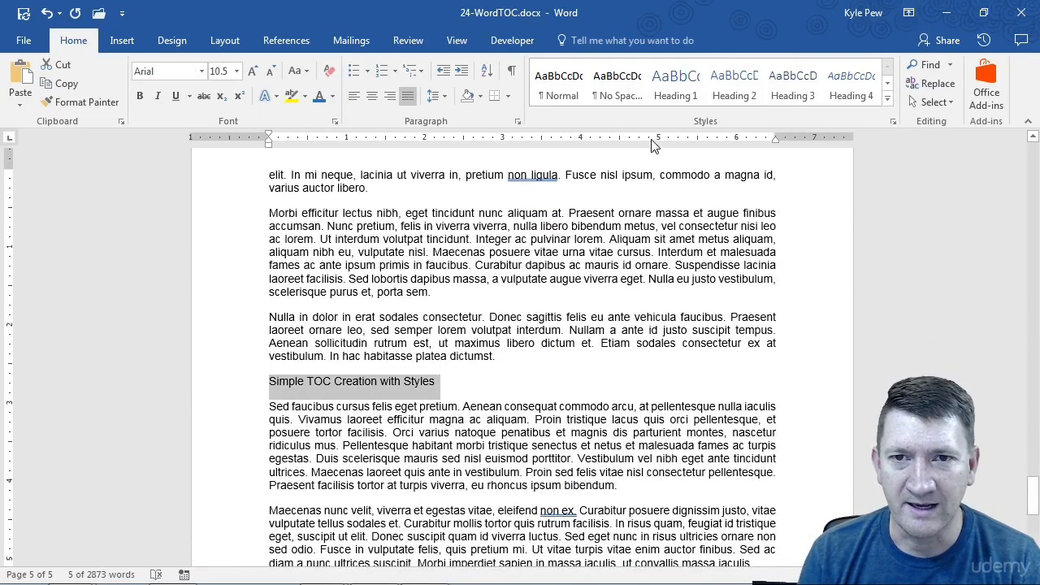
{"action": "left_click", "coordinate": [675, 87]}
- Check the rest of the last page for titles and review the styled headings back to the document's beginning
{"action": "scroll", "coordinate": [355, 473], "scroll_direction": "down", "scroll_amount": 6}
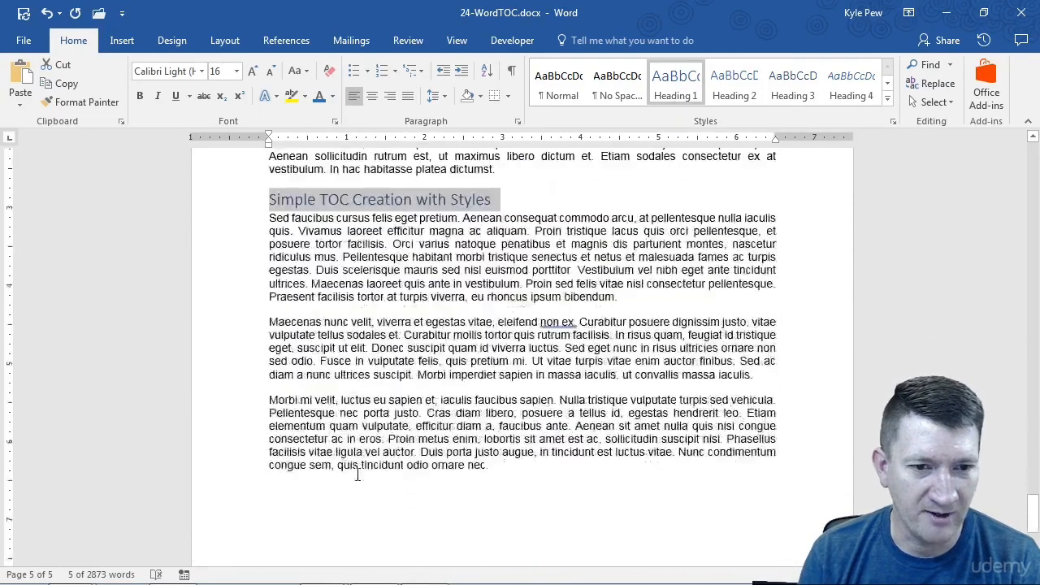
{"action": "scroll", "coordinate": [357, 475], "scroll_direction": "up", "scroll_amount": 5}
{"action": "scroll", "coordinate": [358, 475], "scroll_direction": "up", "scroll_amount": 1}
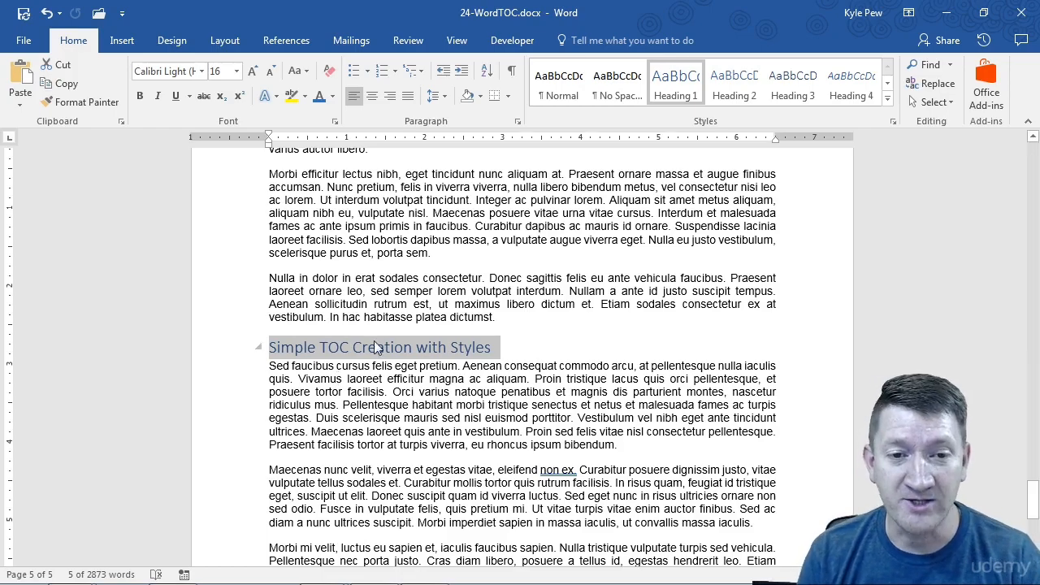
{"action": "left_click", "coordinate": [527, 350]}
{"action": "scroll", "coordinate": [526, 348], "scroll_direction": "up", "scroll_amount": 7}
{"action": "scroll", "coordinate": [527, 348], "scroll_direction": "up", "scroll_amount": 20}
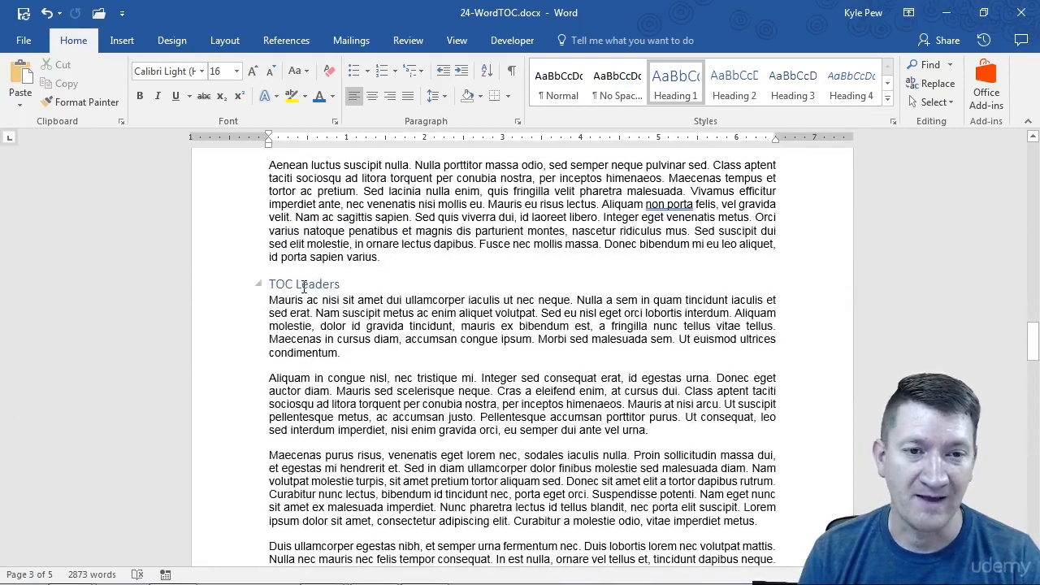
{"action": "scroll", "coordinate": [304, 288], "scroll_direction": "up", "scroll_amount": 11}
{"action": "scroll", "coordinate": [304, 288], "scroll_direction": "up", "scroll_amount": 3}
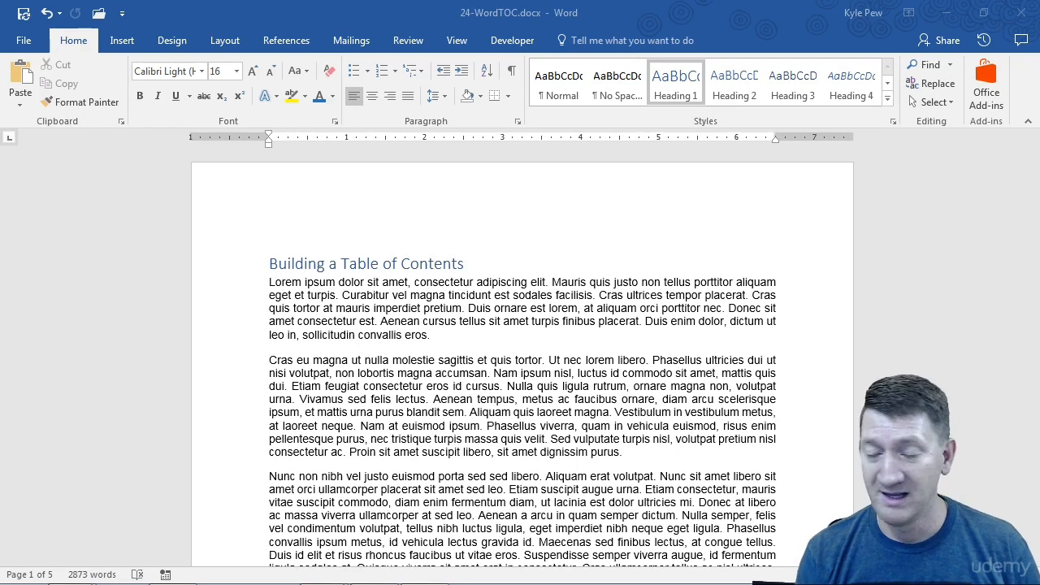
- Insert a page break before the "Building a Table of Contents" title and place the cursor on the new blank first page
{"action": "left_click", "coordinate": [262, 264]}
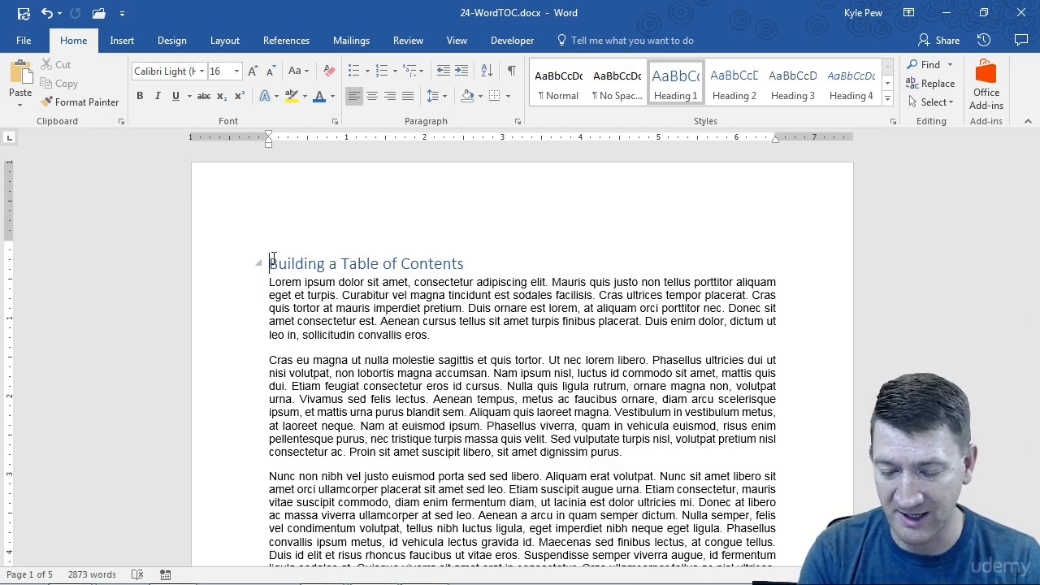
{"action": "key", "text": "ctrl+Return"}
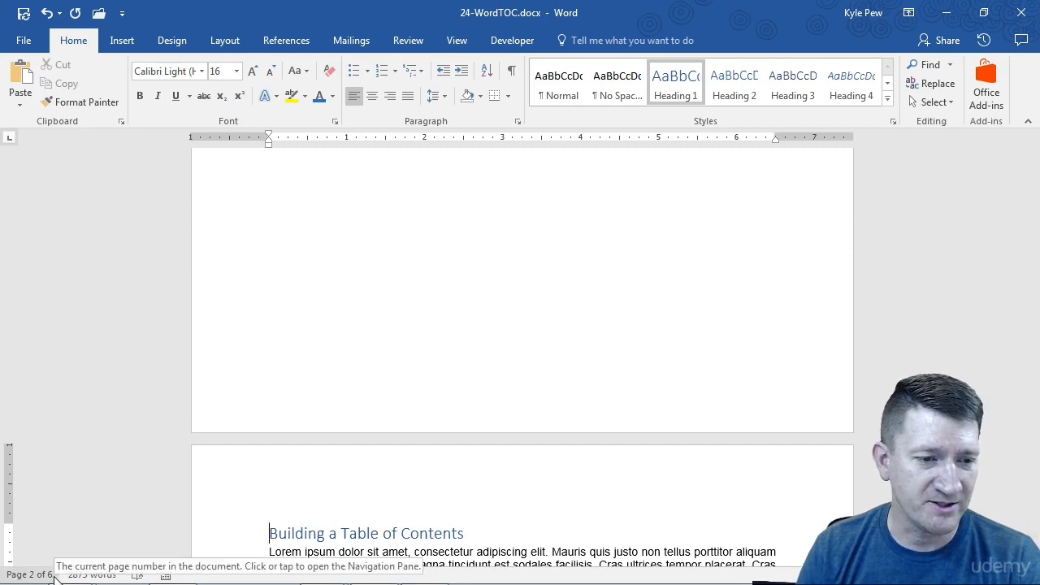
{"action": "scroll", "coordinate": [434, 336], "scroll_direction": "up", "scroll_amount": 10}
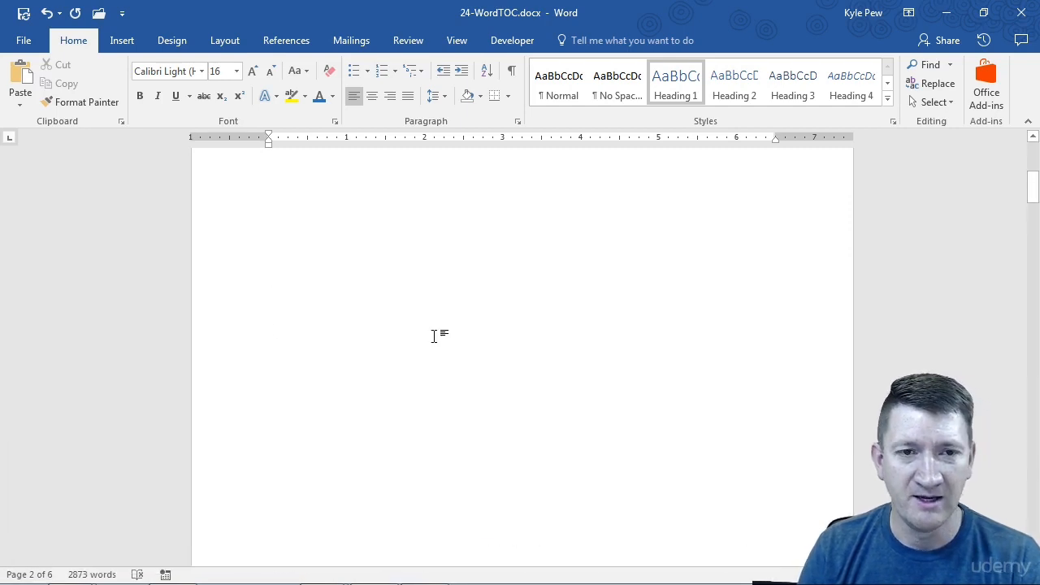
{"action": "left_click", "coordinate": [295, 236]}
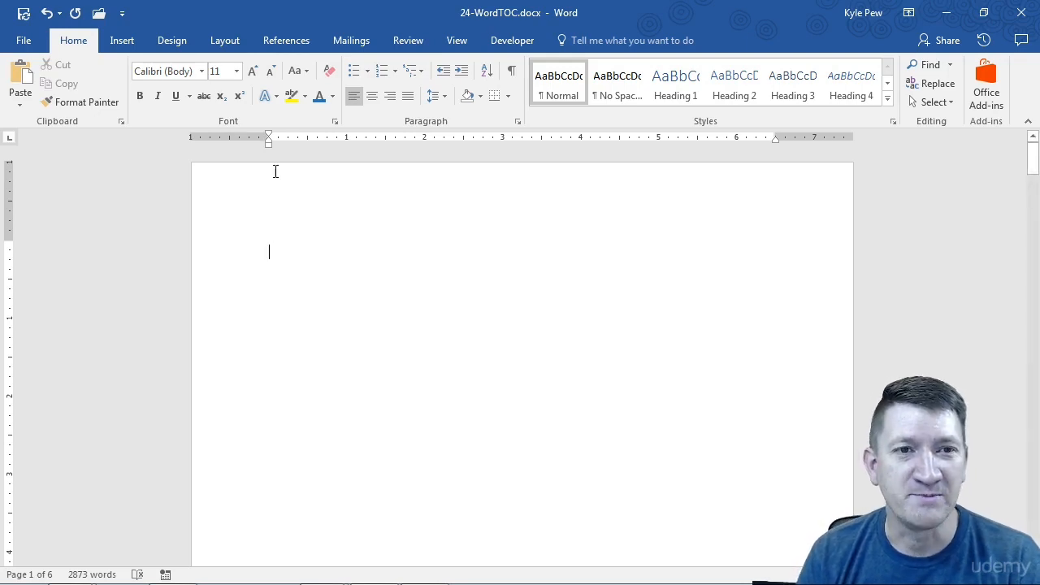
- Insert the built-in Automatic Table 1 table of contents on the blank first page
{"action": "left_click", "coordinate": [286, 43]}
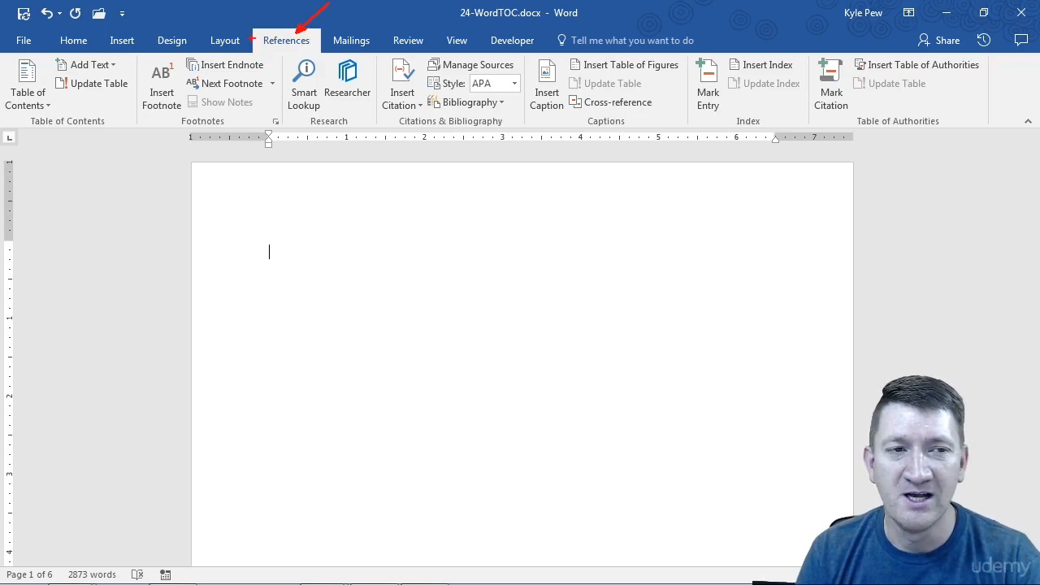
{"action": "left_click_drag", "start_coordinate": [2, 52], "coordinate": [134, 132]}
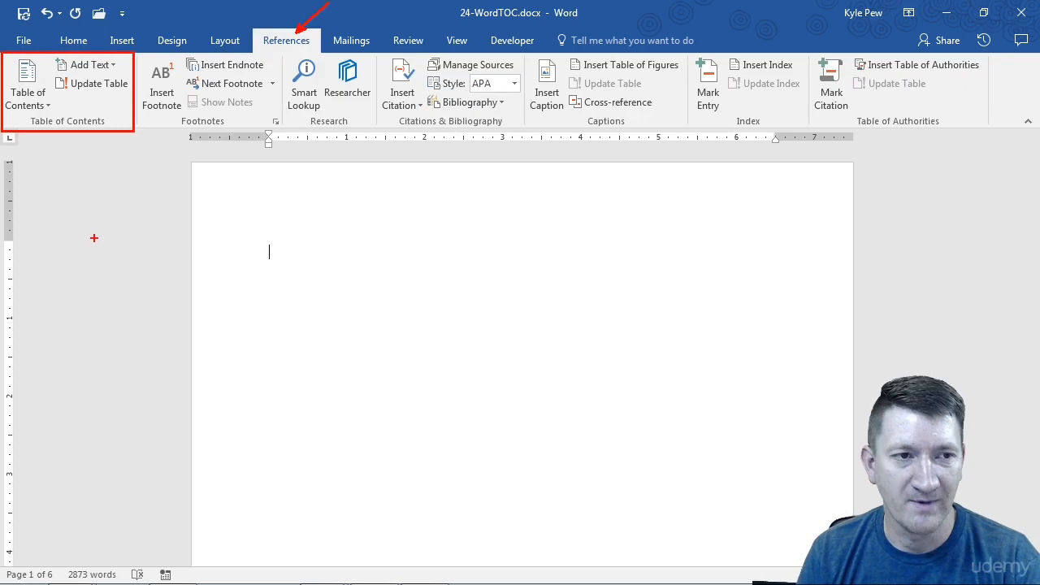
{"action": "key", "text": "Escape"}
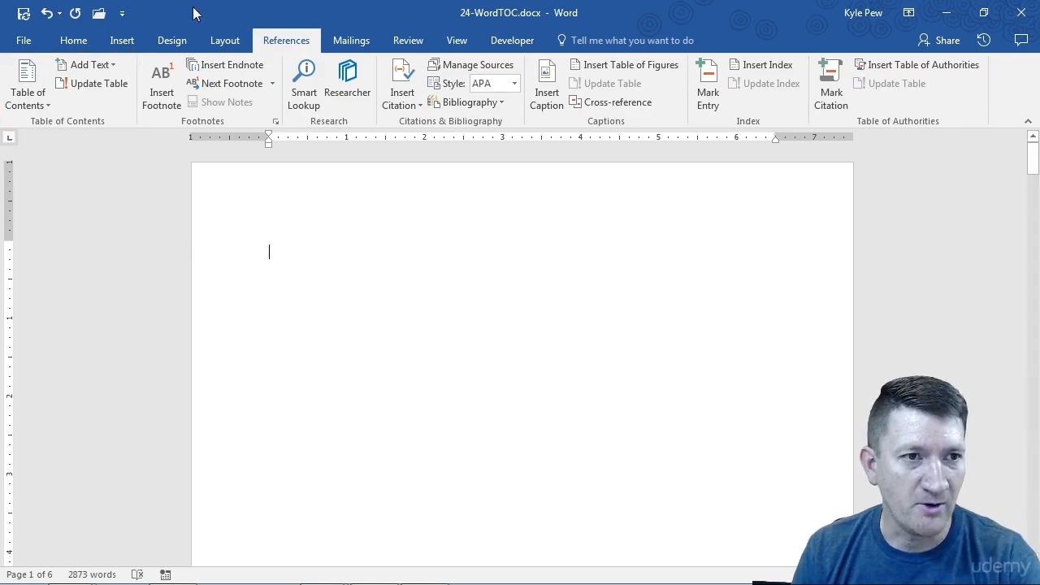
{"action": "left_click", "coordinate": [26, 97]}
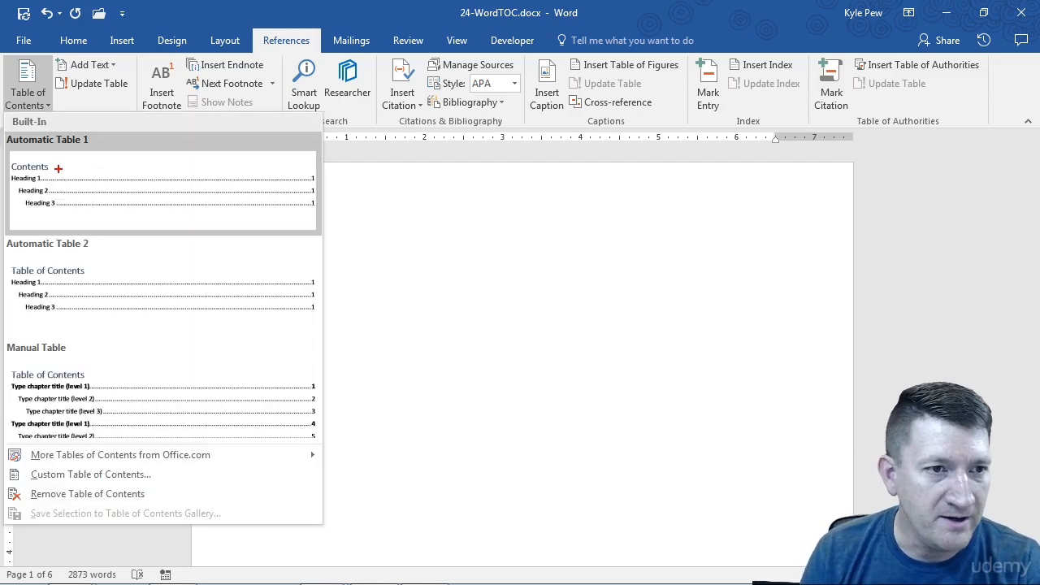
{"action": "mouse_move", "coordinate": [46, 173]}
{"action": "left_mouse_down"}
{"action": "mouse_move", "coordinate": [85, 141]}
{"action": "mouse_move", "coordinate": [79, 169]}
{"action": "mouse_move", "coordinate": [127, 177]}
{"action": "left_mouse_up"}
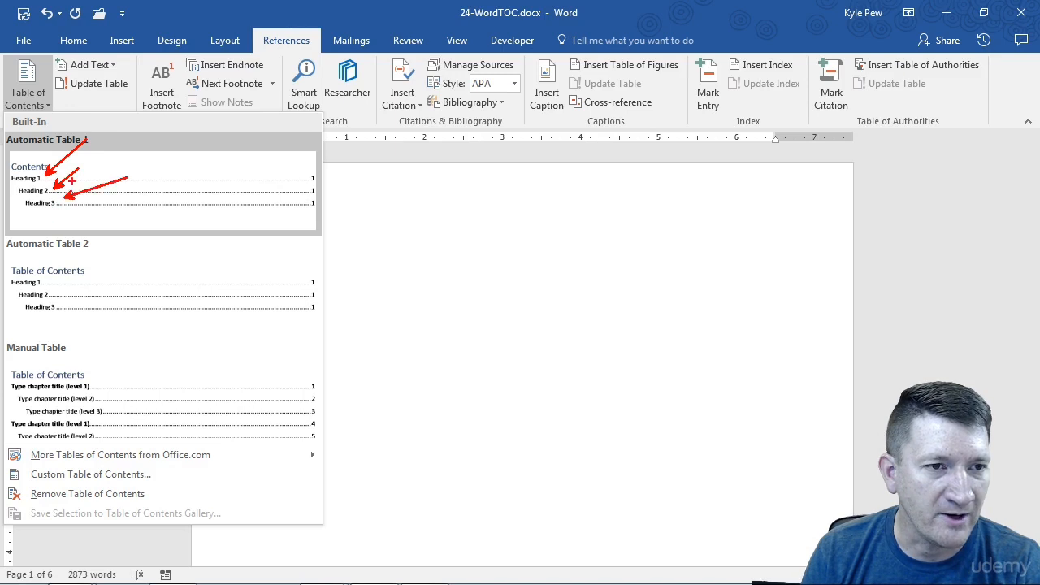
{"action": "mouse_move", "coordinate": [16, 189]}
{"action": "left_mouse_down"}
{"action": "mouse_move", "coordinate": [2, 188]}
{"action": "mouse_move", "coordinate": [13, 202]}
{"action": "mouse_move", "coordinate": [2, 200]}
{"action": "left_mouse_up"}
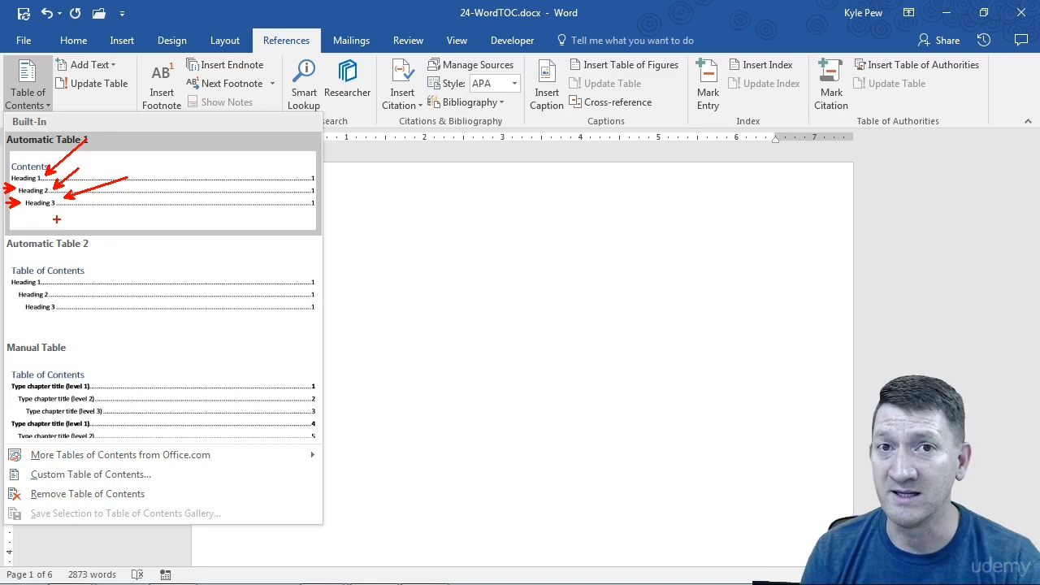
{"action": "key", "text": "Escape"}
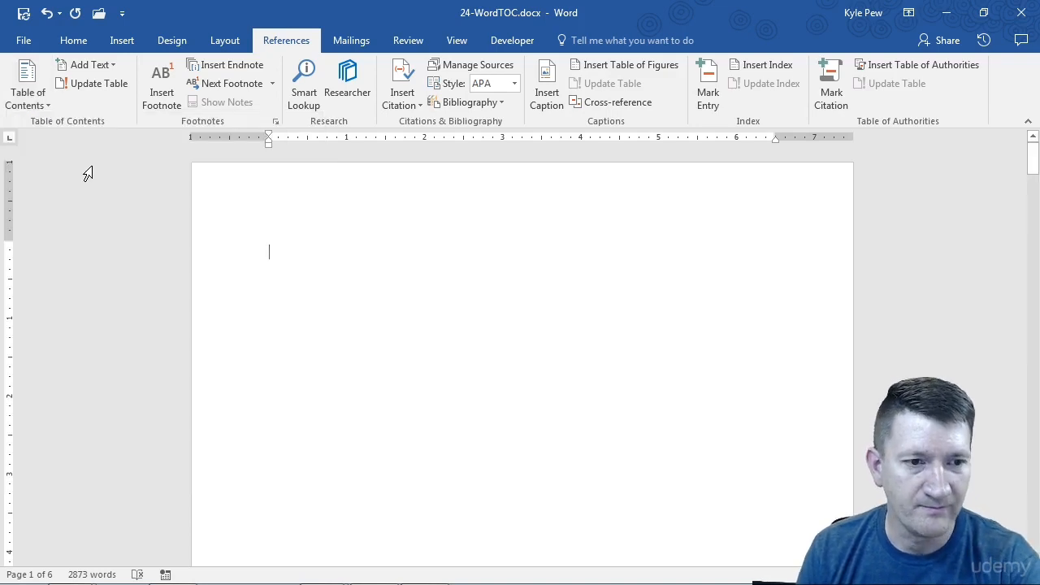
{"action": "left_click", "coordinate": [34, 99]}
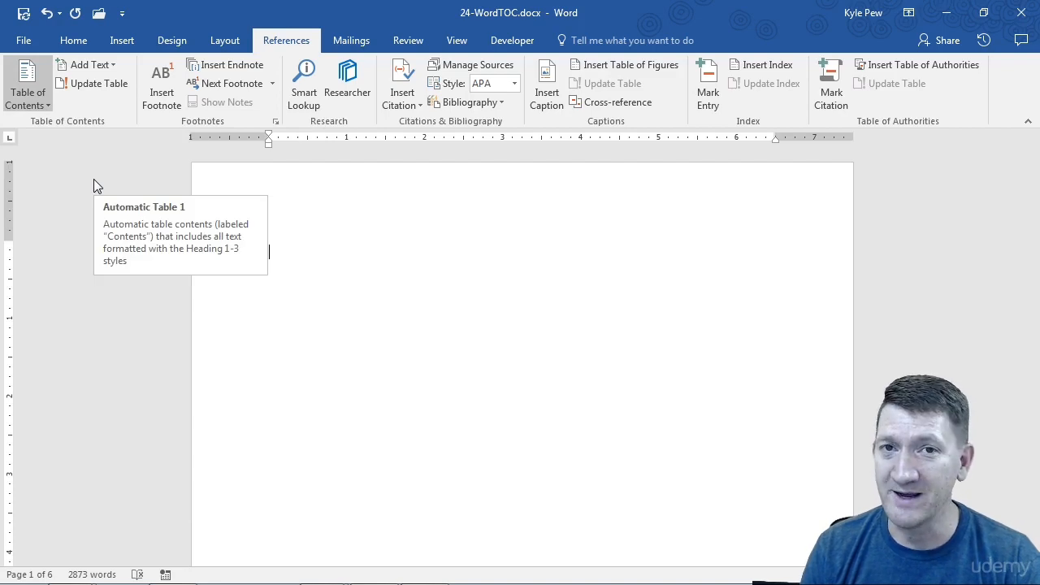
{"action": "left_click", "coordinate": [93, 181]}
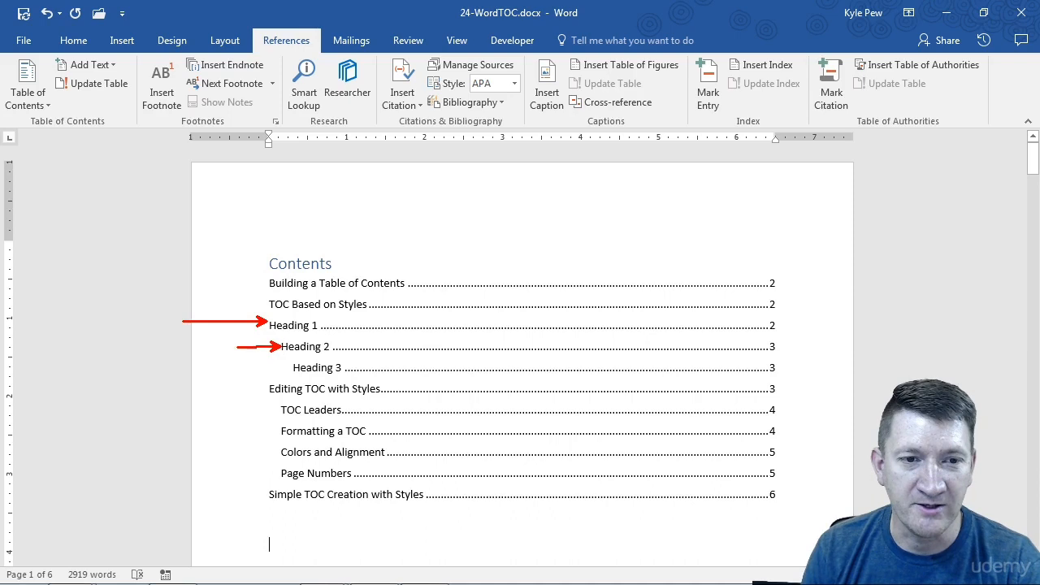
{"action": "left_click_drag", "start_coordinate": [287, 369], "coordinate": [175, 355]}
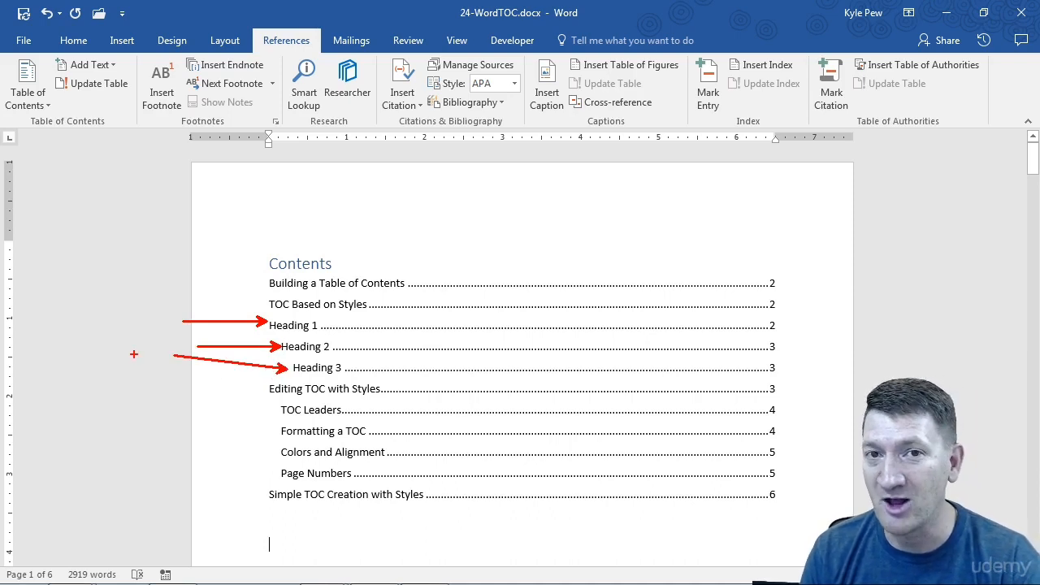
{"action": "mouse_move", "coordinate": [759, 272]}
{"action": "left_mouse_down"}
{"action": "mouse_move", "coordinate": [776, 316]}
{"action": "mouse_move", "coordinate": [799, 510]}
{"action": "left_mouse_up"}
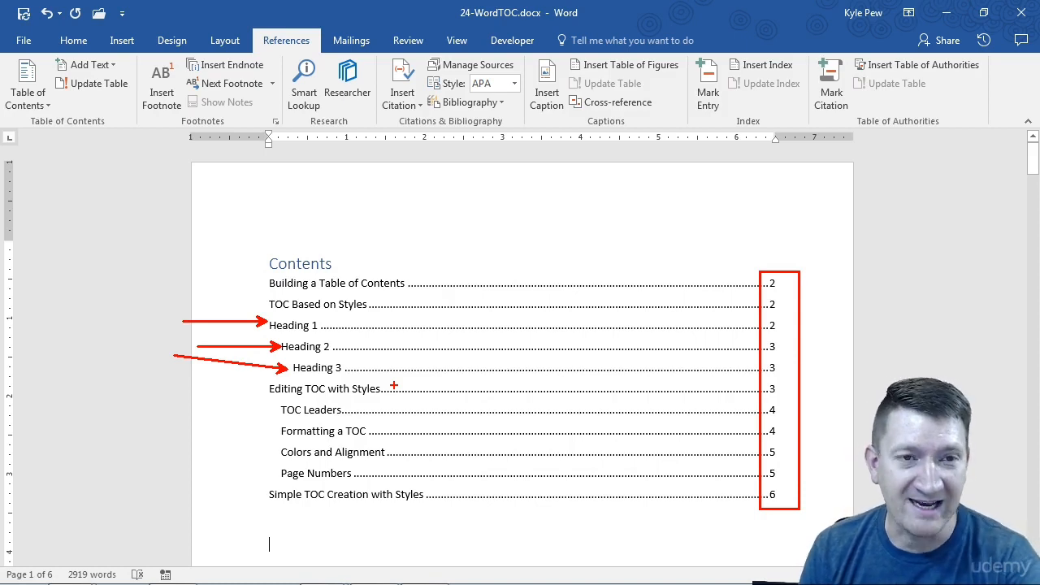
{"action": "key", "text": "Escape"}
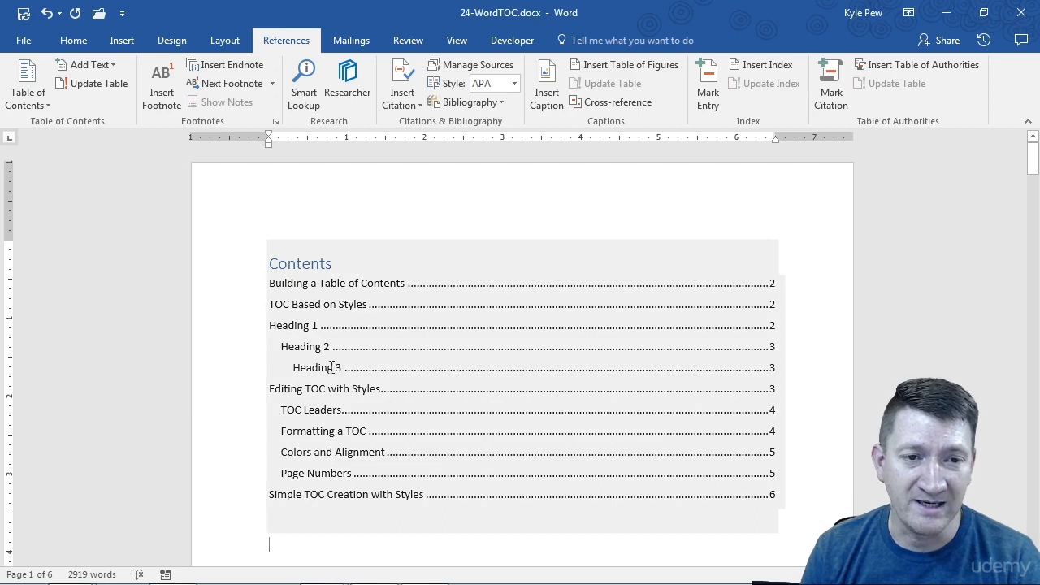
- Select the inserted contents table and open its custom table of contents settings
{"action": "left_click", "coordinate": [434, 329]}
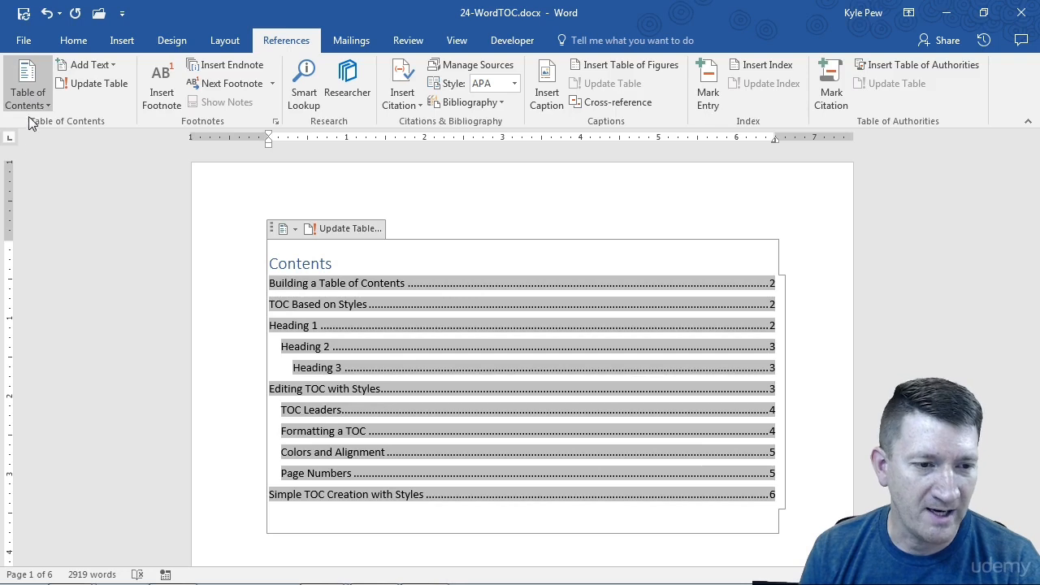
{"action": "left_click", "coordinate": [121, 478]}
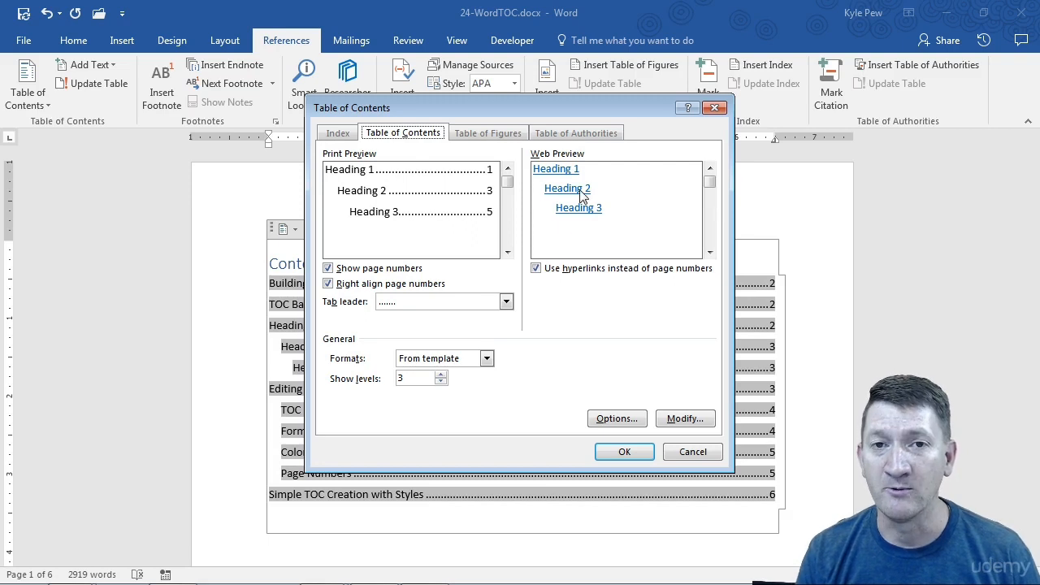
- Try switching off the display of page numbers and their right alignment, restoring each option
{"action": "left_click", "coordinate": [328, 269]}
{"action": "left_click", "coordinate": [328, 269]}
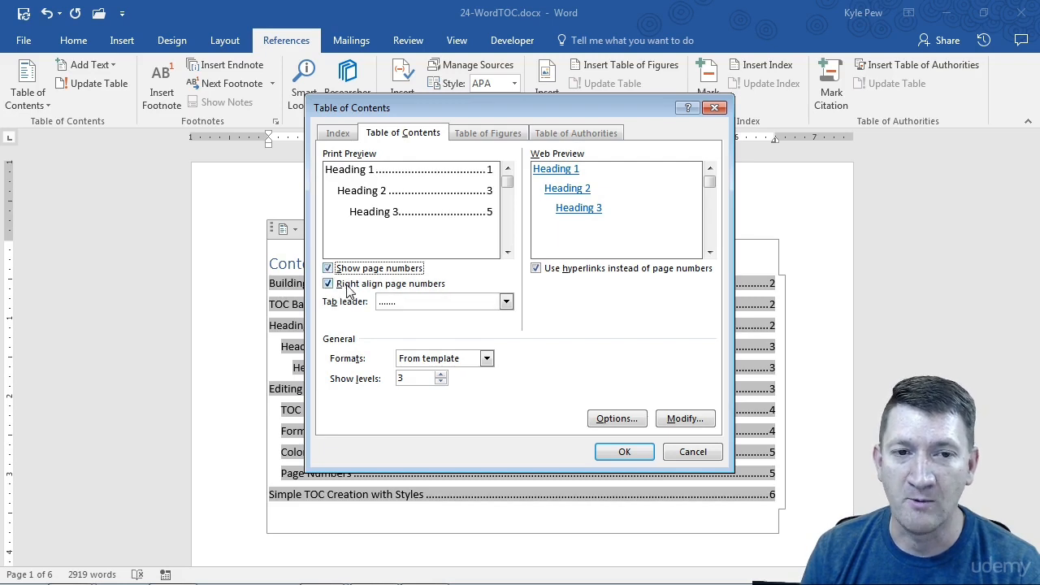
{"action": "left_click", "coordinate": [329, 283]}
{"action": "left_click", "coordinate": [328, 283]}
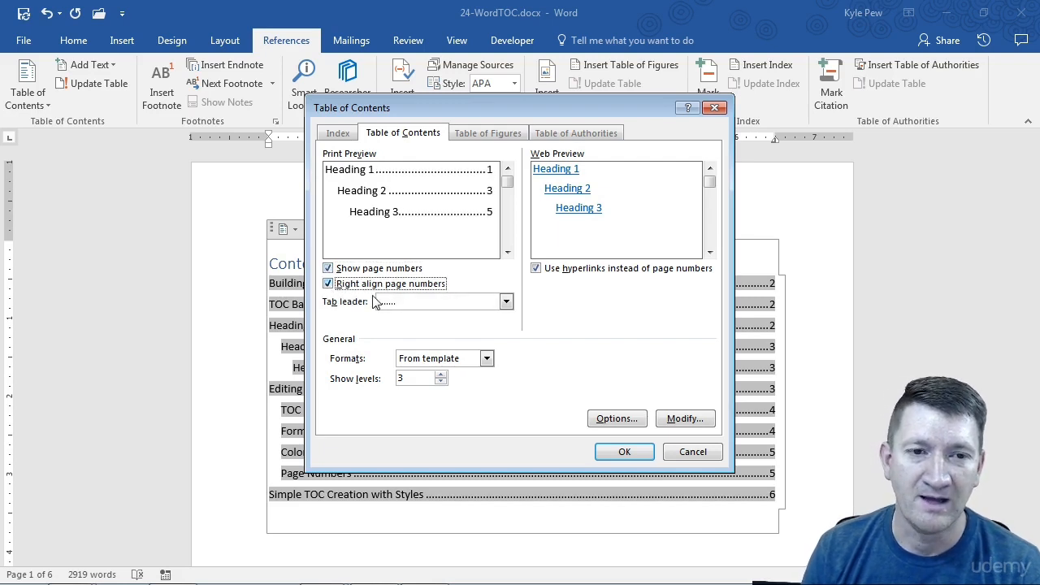
- Try the underline tab leader for the table of contents and restore the dotted leader
{"action": "left_click", "coordinate": [450, 302]}
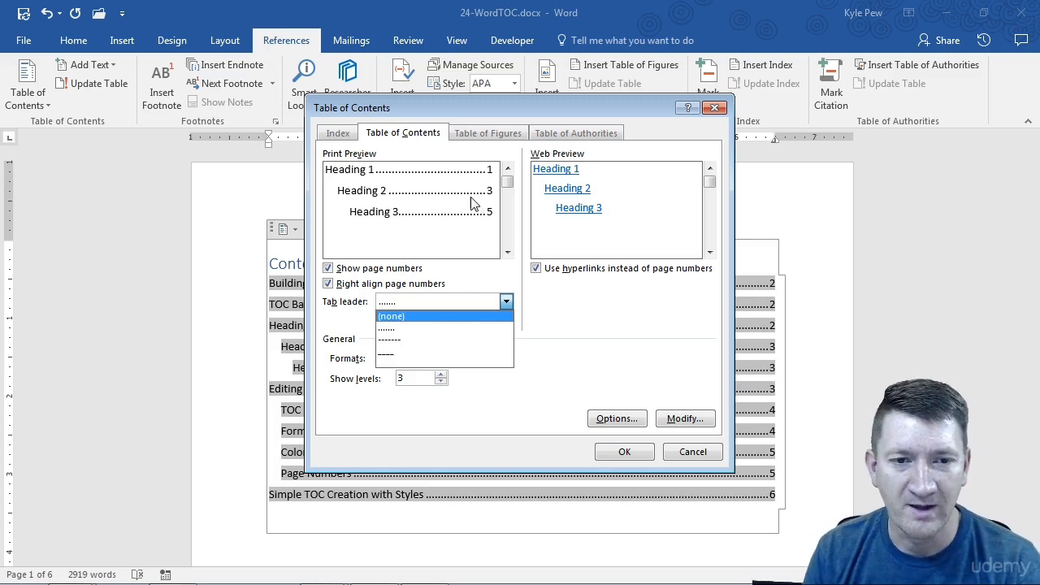
{"action": "left_click", "coordinate": [389, 354]}
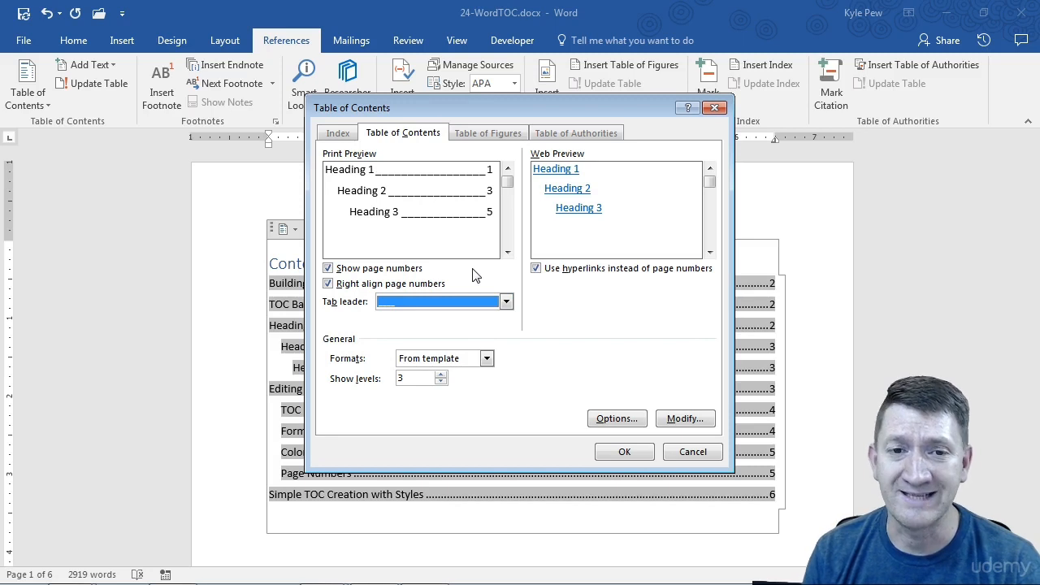
{"action": "left_click", "coordinate": [505, 302]}
{"action": "left_click", "coordinate": [422, 327]}
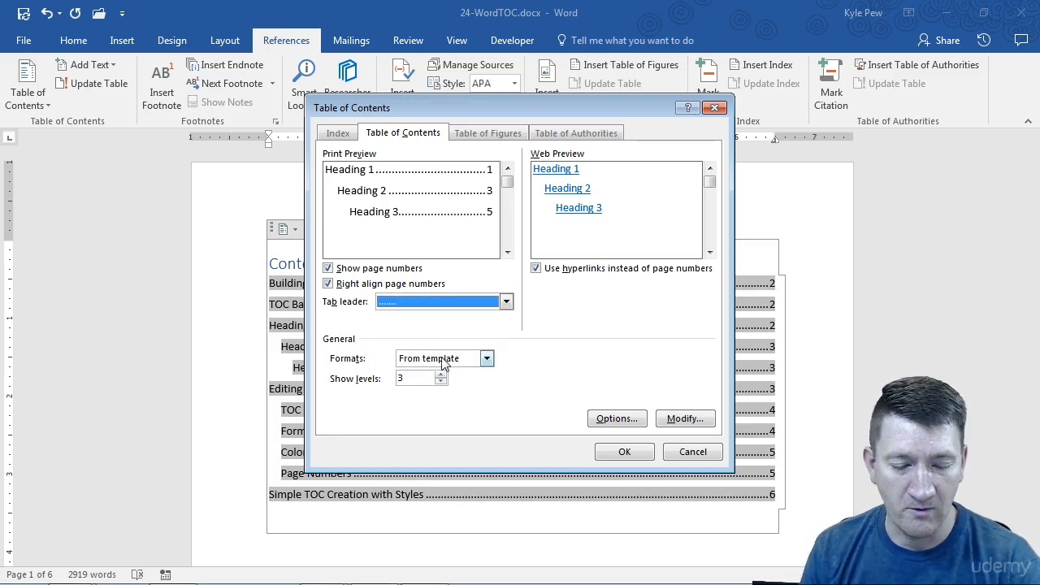
- Try the Classic, Modern, Simple and Formal formats in the table of contents preview, returning to Classic
{"action": "left_click_drag", "start_coordinate": [320, 349], "coordinate": [523, 369]}
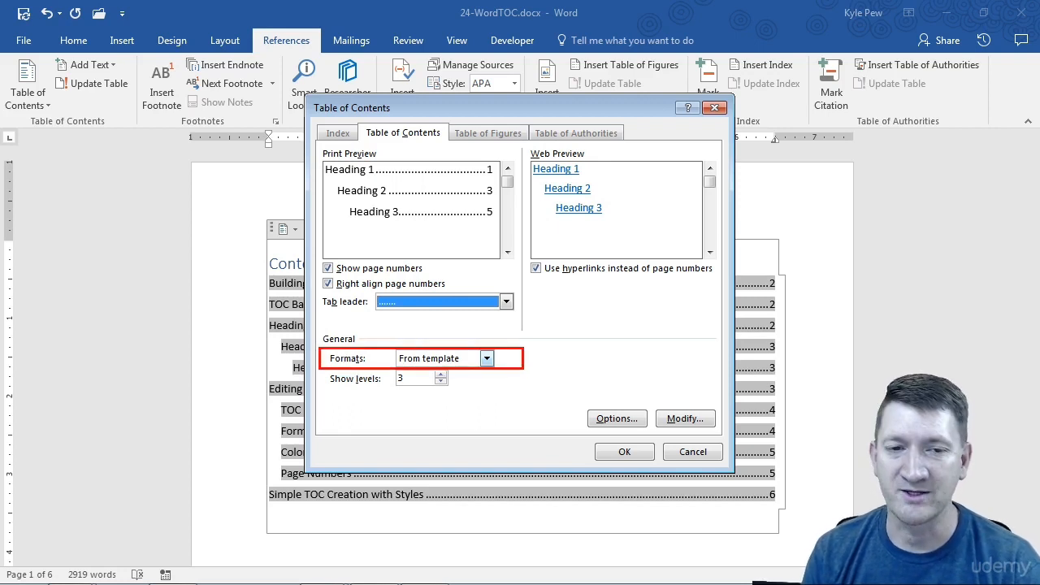
{"action": "left_click", "coordinate": [487, 358]}
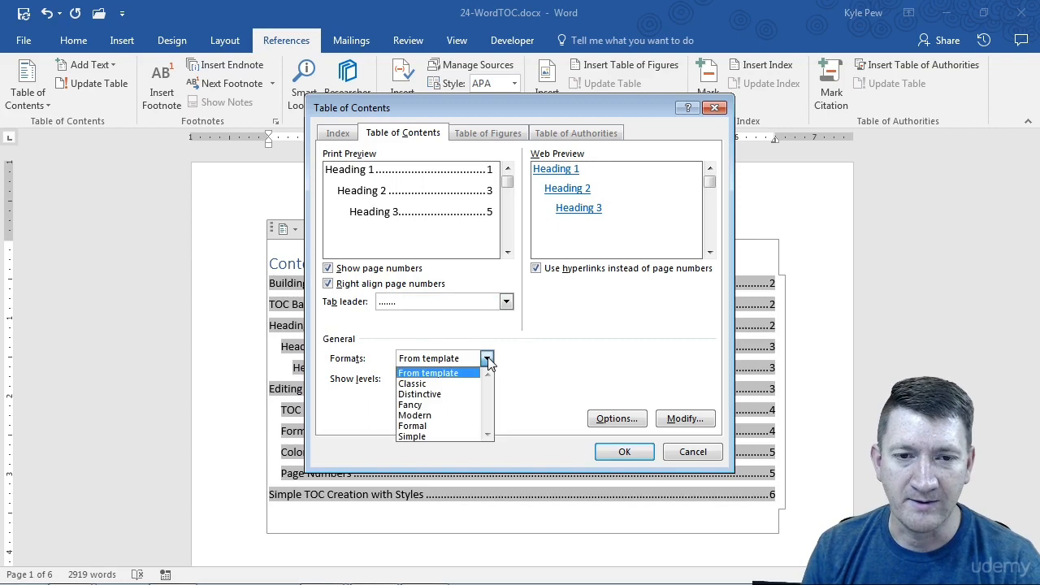
{"action": "left_click", "coordinate": [446, 384]}
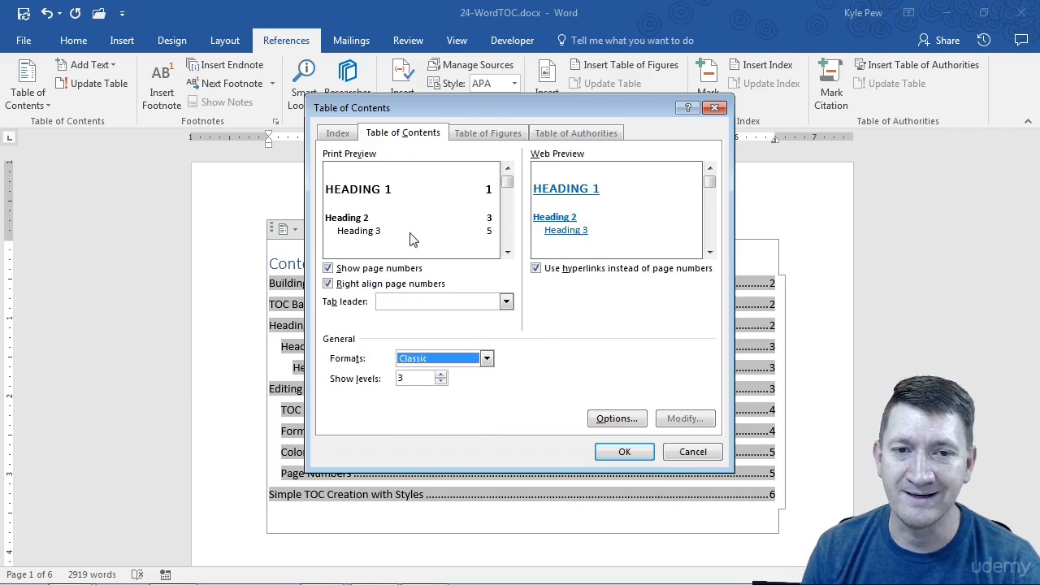
{"action": "left_click", "coordinate": [486, 359]}
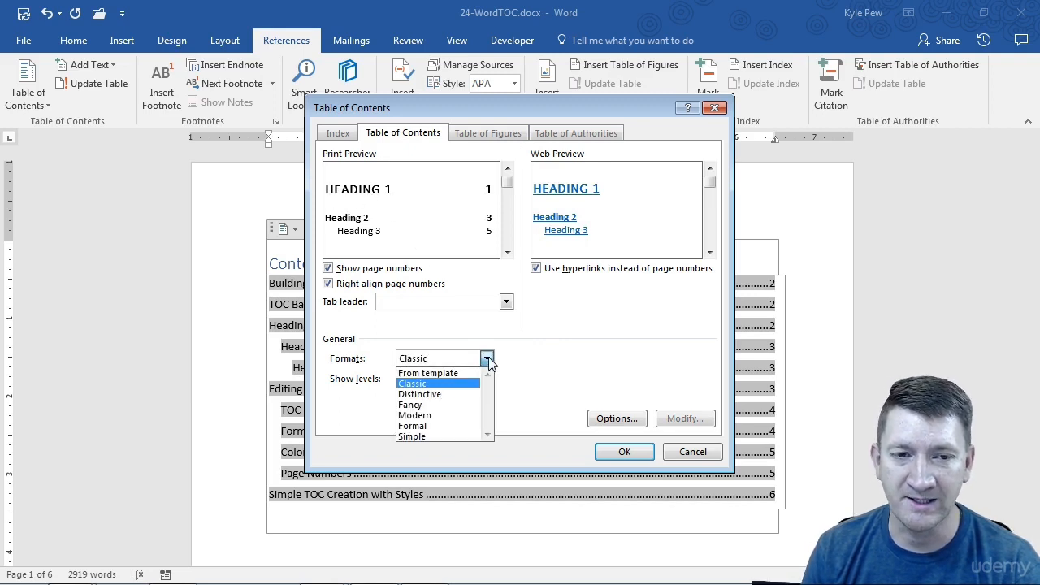
{"action": "left_click", "coordinate": [436, 416]}
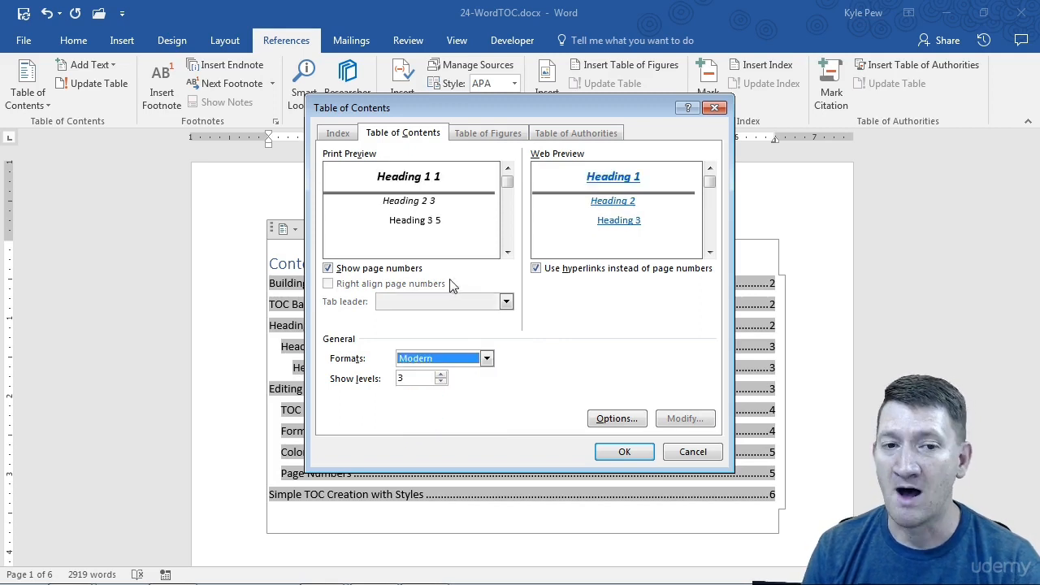
{"action": "left_click", "coordinate": [486, 359]}
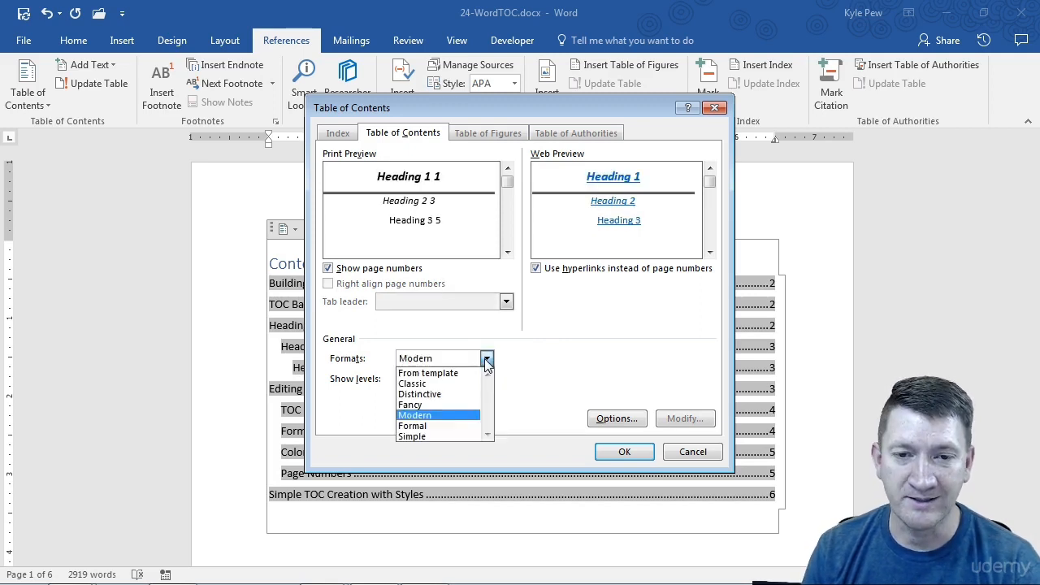
{"action": "left_click", "coordinate": [438, 437]}
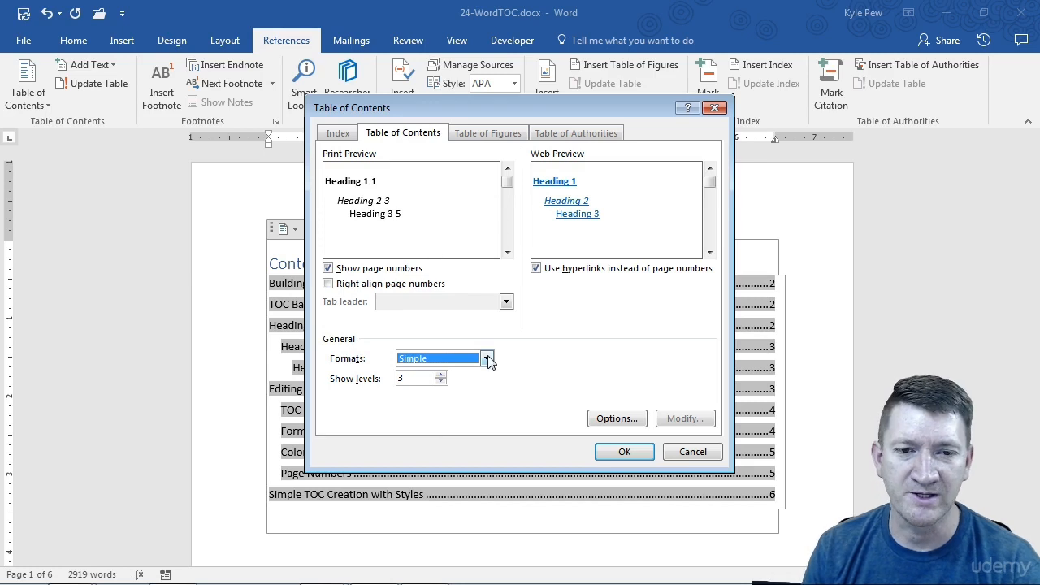
{"action": "left_click", "coordinate": [486, 359]}
{"action": "left_click", "coordinate": [457, 426]}
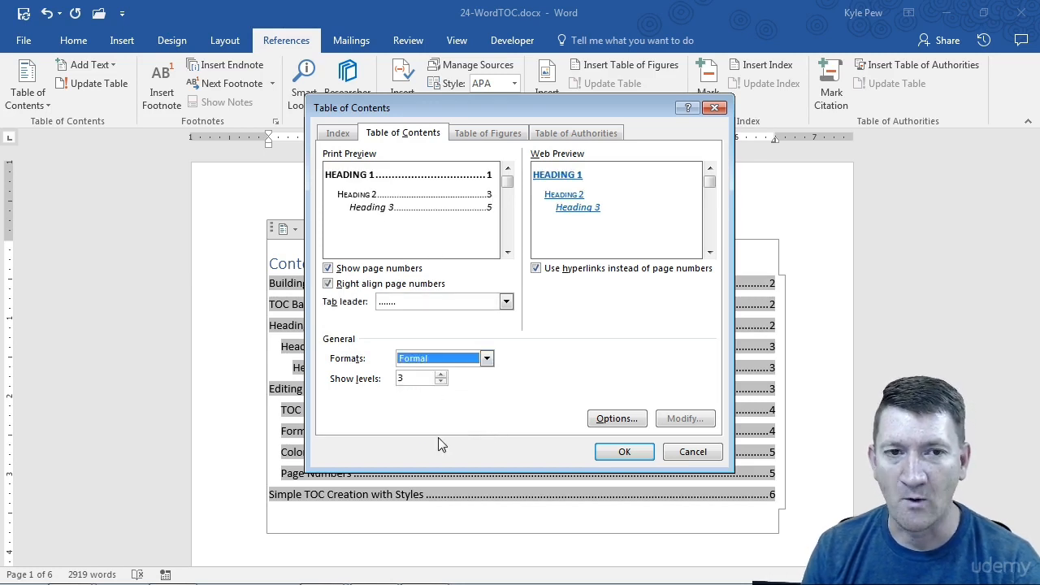
{"action": "left_click", "coordinate": [486, 359]}
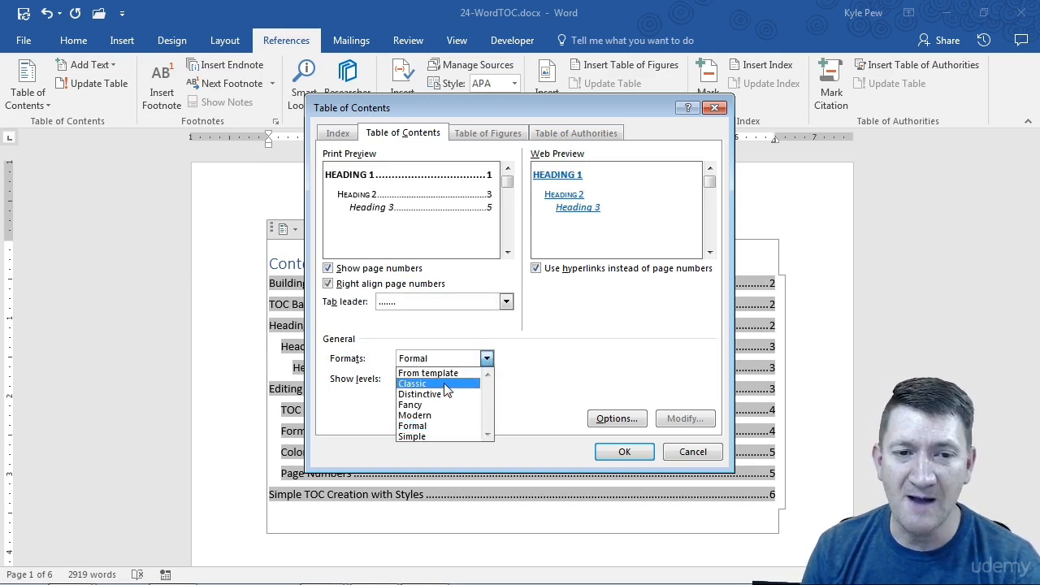
{"action": "left_click", "coordinate": [445, 385]}
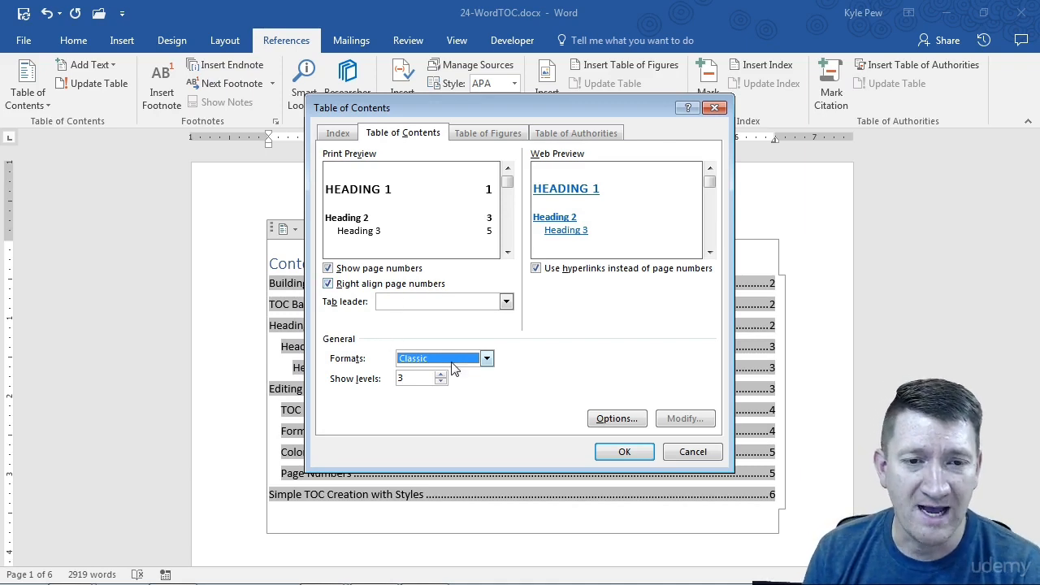
- Set the table of contents format to Distinctive
{"action": "left_click", "coordinate": [485, 359]}
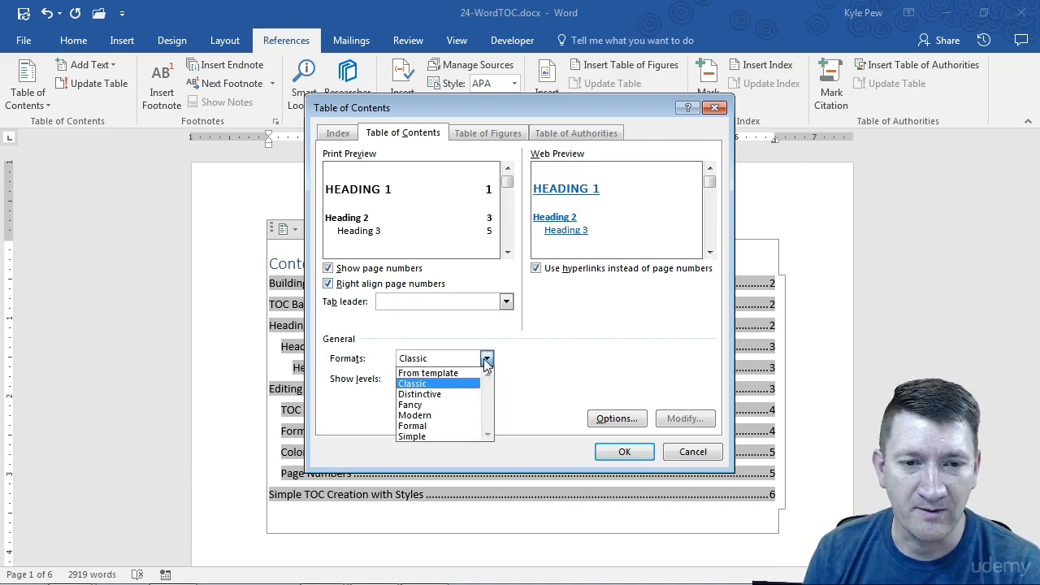
{"action": "left_click", "coordinate": [432, 396]}
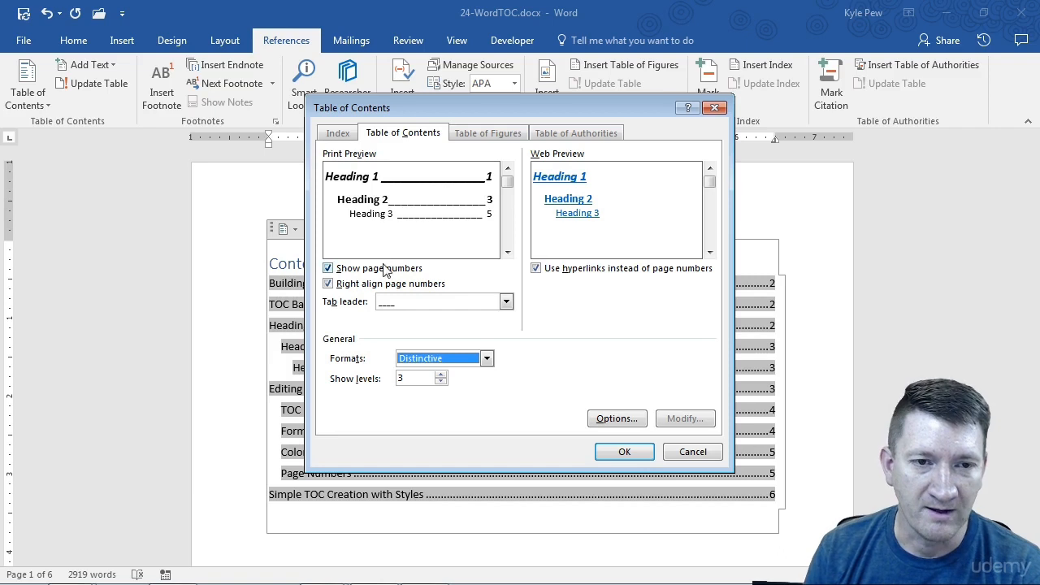
- Apply the Distinctive format and replace the existing table of contents
{"action": "left_click", "coordinate": [622, 452]}
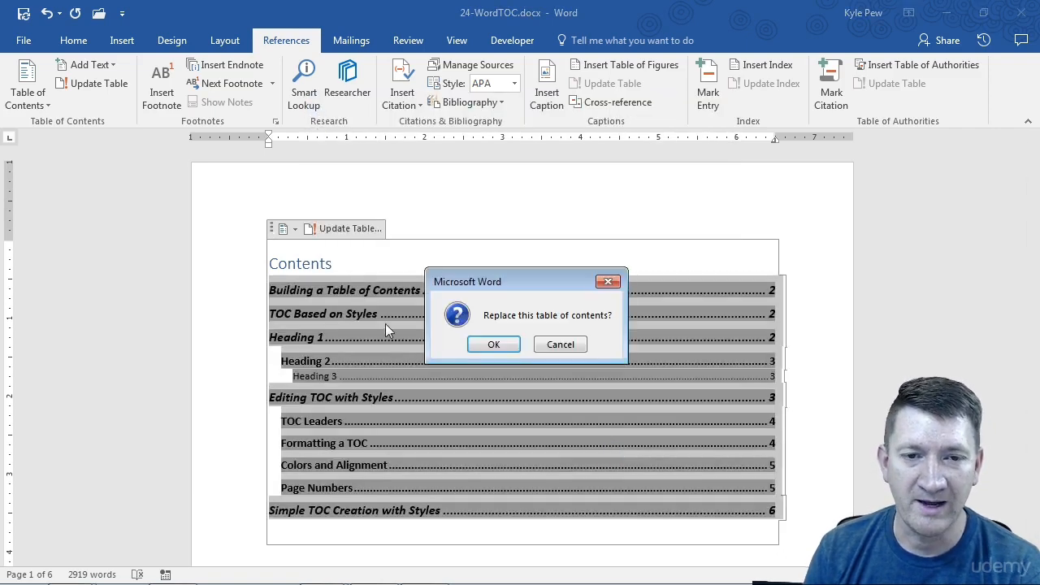
{"action": "left_click_drag", "start_coordinate": [491, 280], "coordinate": [496, 169]}
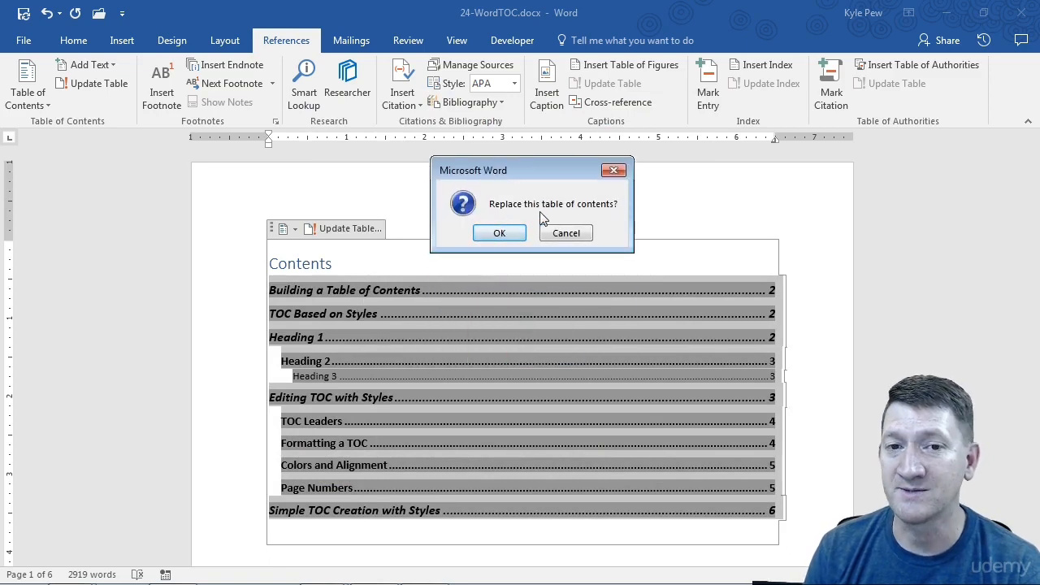
{"action": "left_click", "coordinate": [502, 235]}
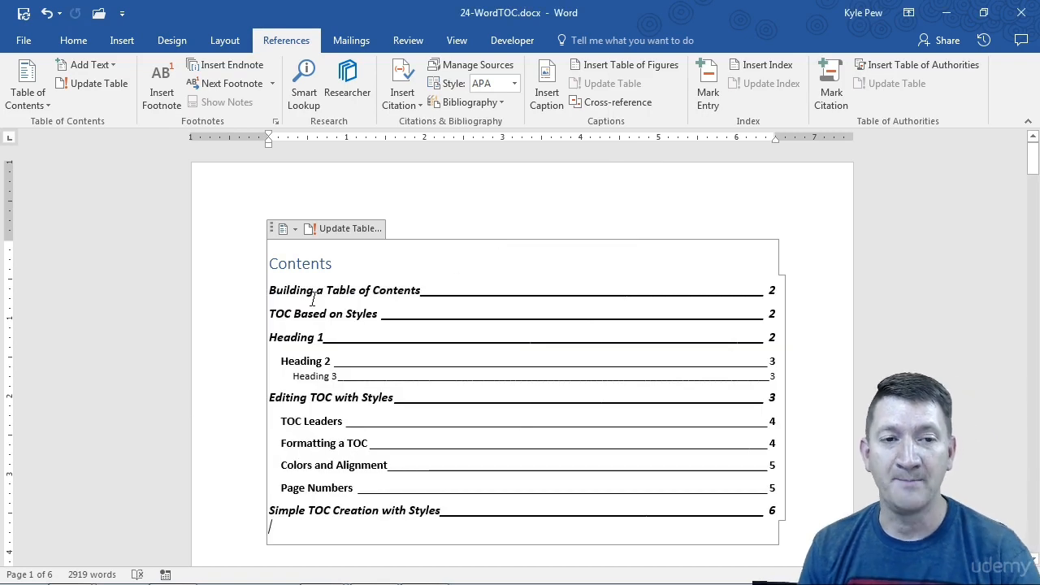
- Reopen the custom table of contents settings and set the format to From template
{"action": "left_click", "coordinate": [438, 227]}
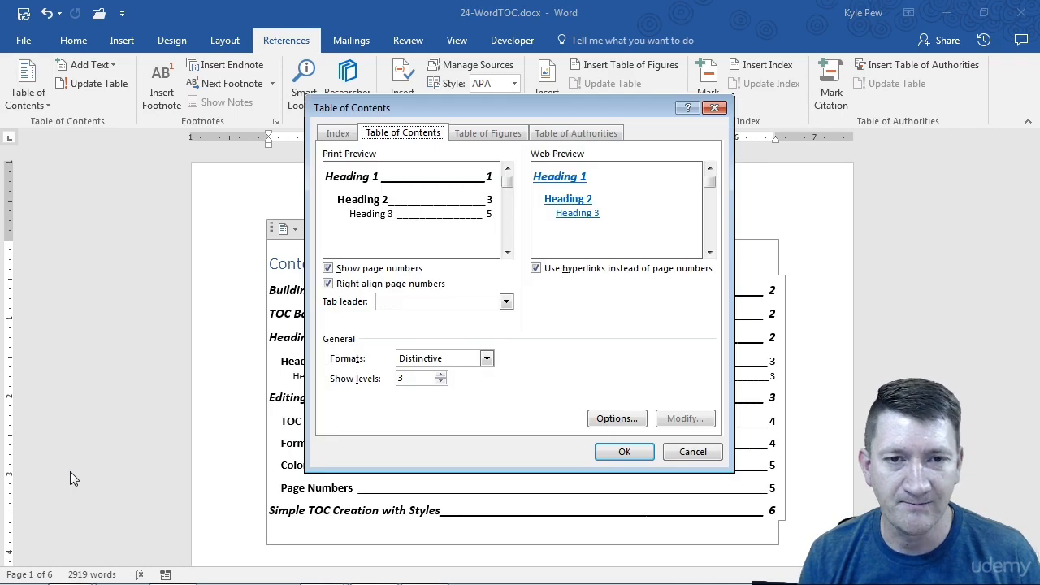
{"action": "left_click", "coordinate": [487, 358]}
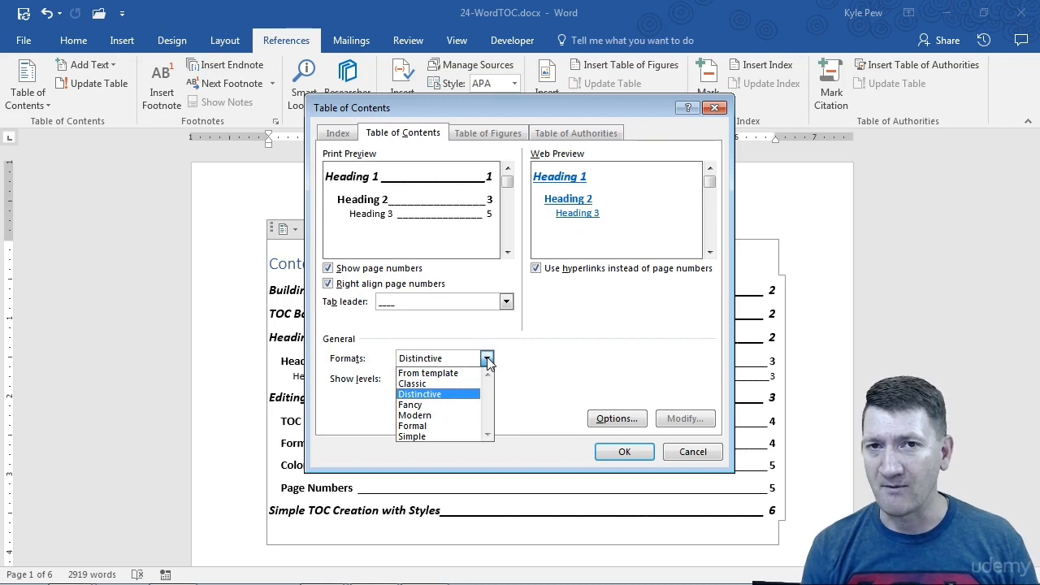
{"action": "left_click", "coordinate": [428, 102]}
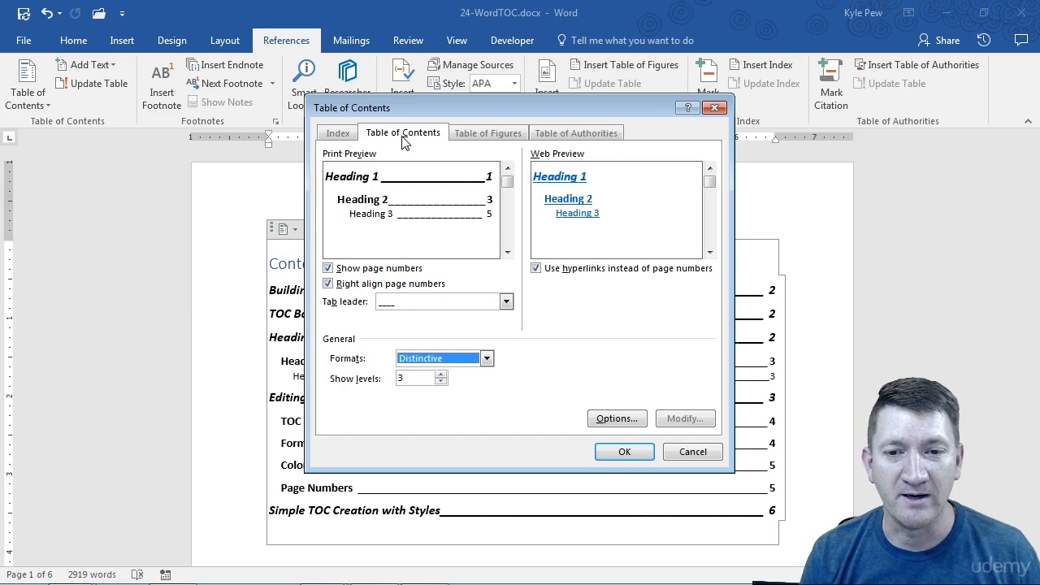
{"action": "left_click", "coordinate": [486, 359]}
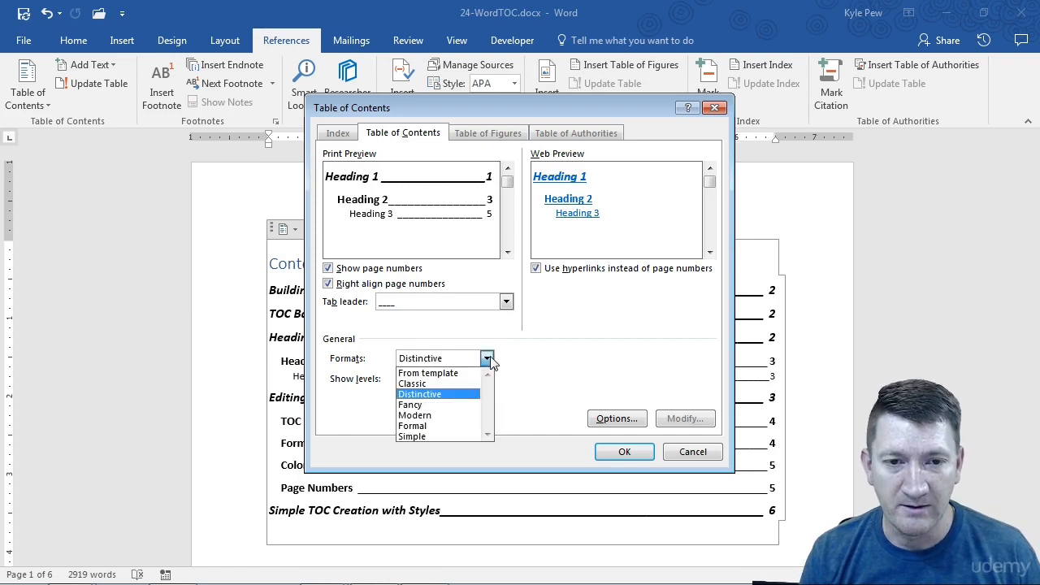
{"action": "left_click", "coordinate": [435, 373]}
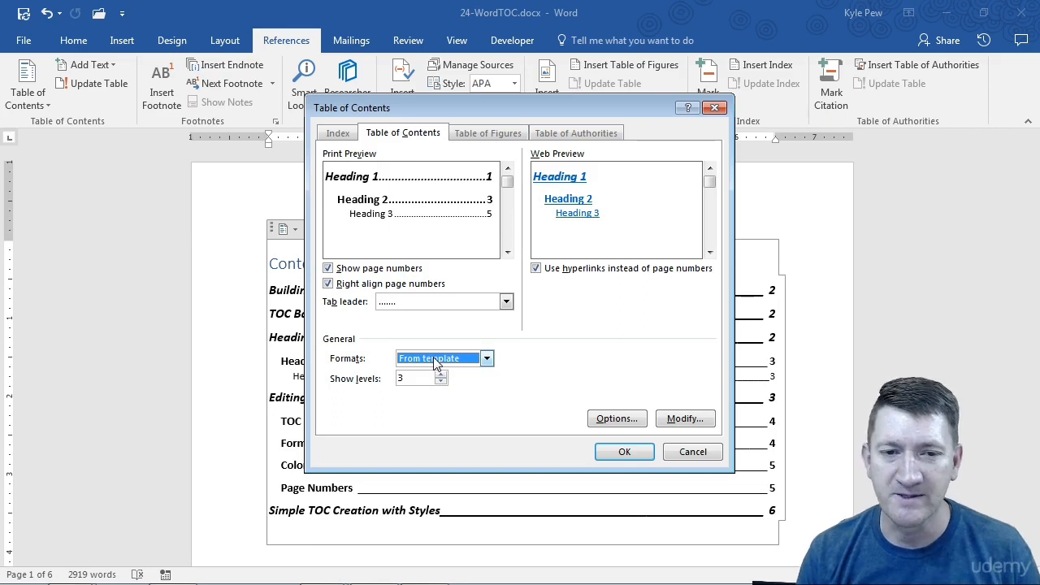
- Modify the TOC 1 style to use a darker blue Accent 1 font color and a 16 pt font size
{"action": "left_click", "coordinate": [686, 420]}
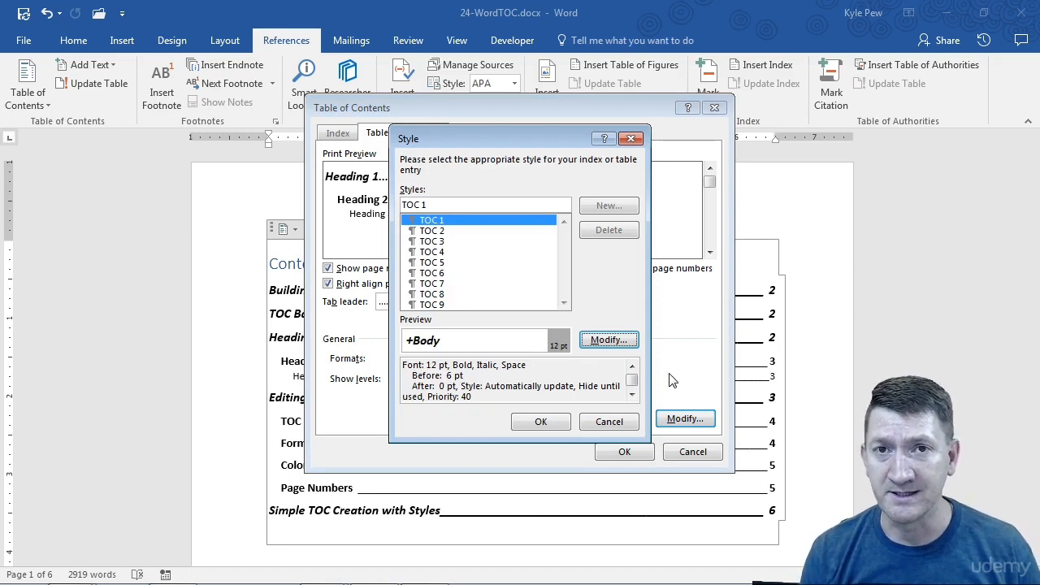
{"action": "left_click", "coordinate": [435, 225]}
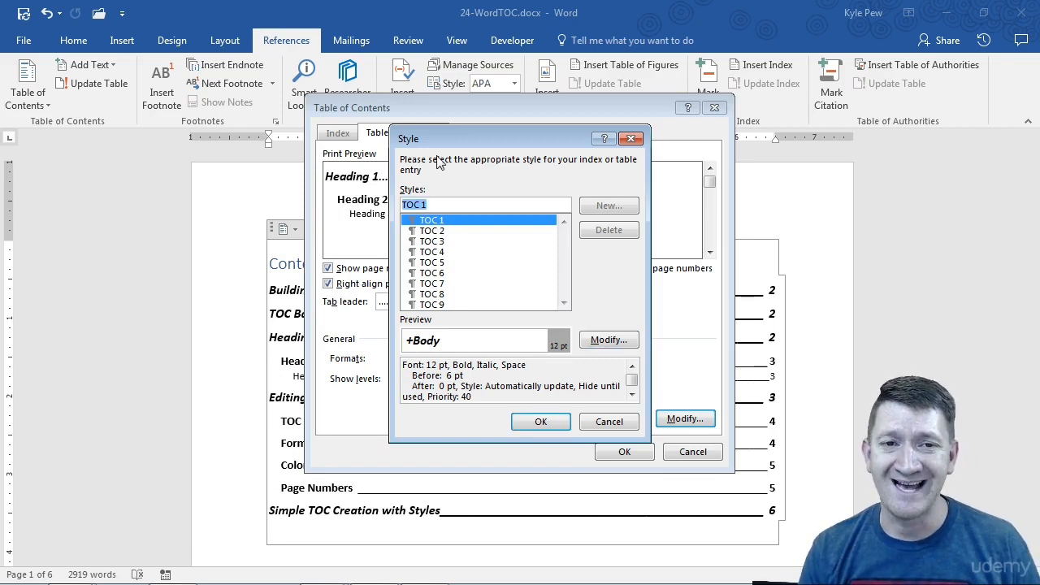
{"action": "left_click_drag", "start_coordinate": [445, 144], "coordinate": [569, 140]}
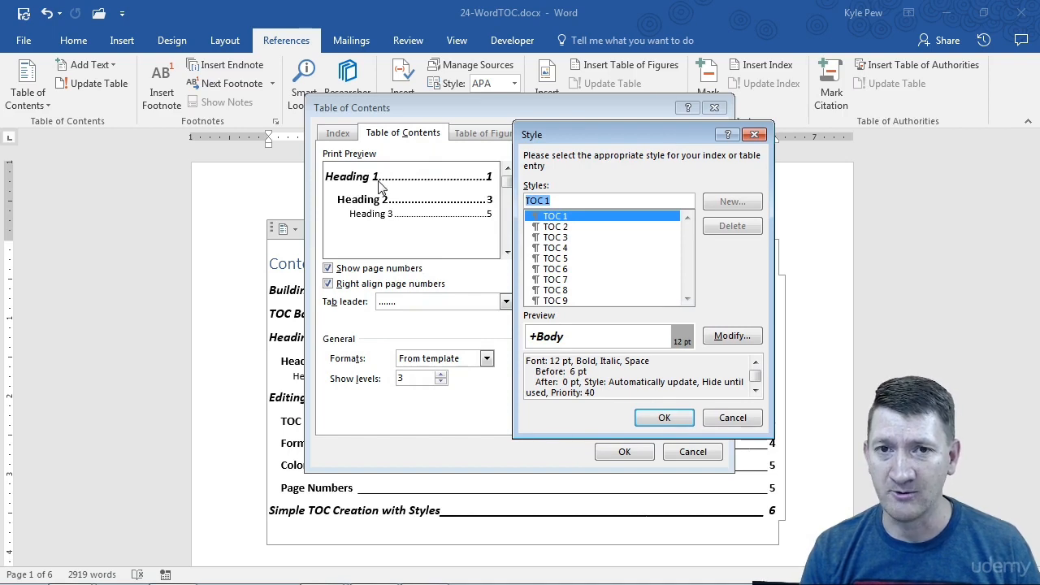
{"action": "left_click_drag", "start_coordinate": [610, 138], "coordinate": [526, 137]}
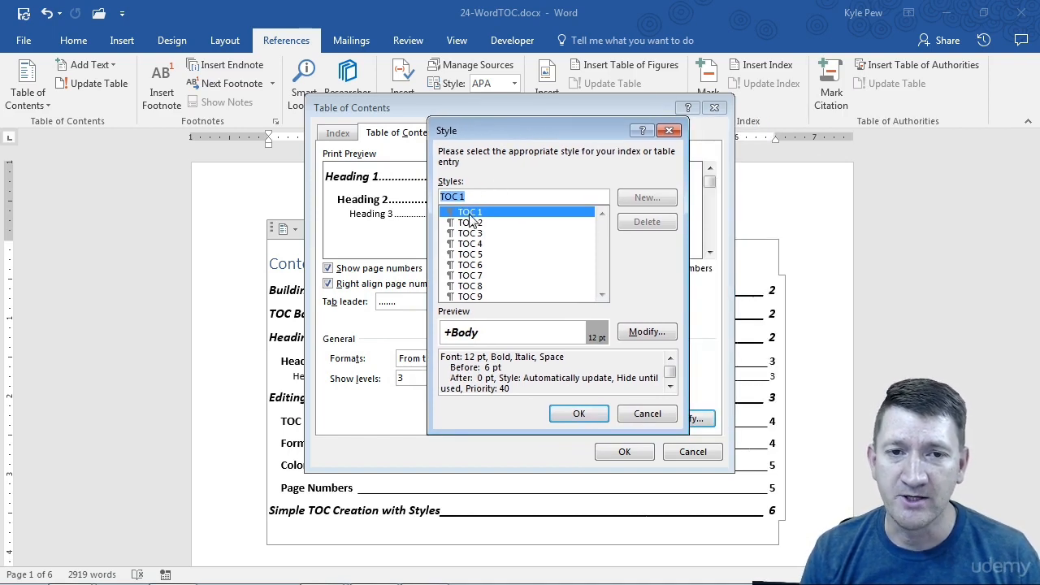
{"action": "left_click", "coordinate": [646, 332]}
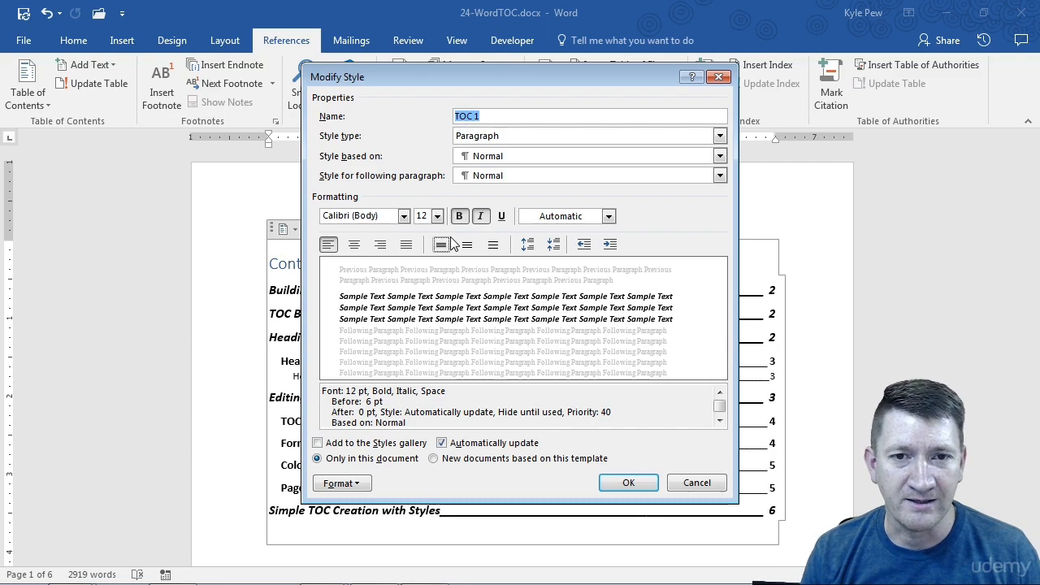
{"action": "left_click", "coordinate": [608, 216]}
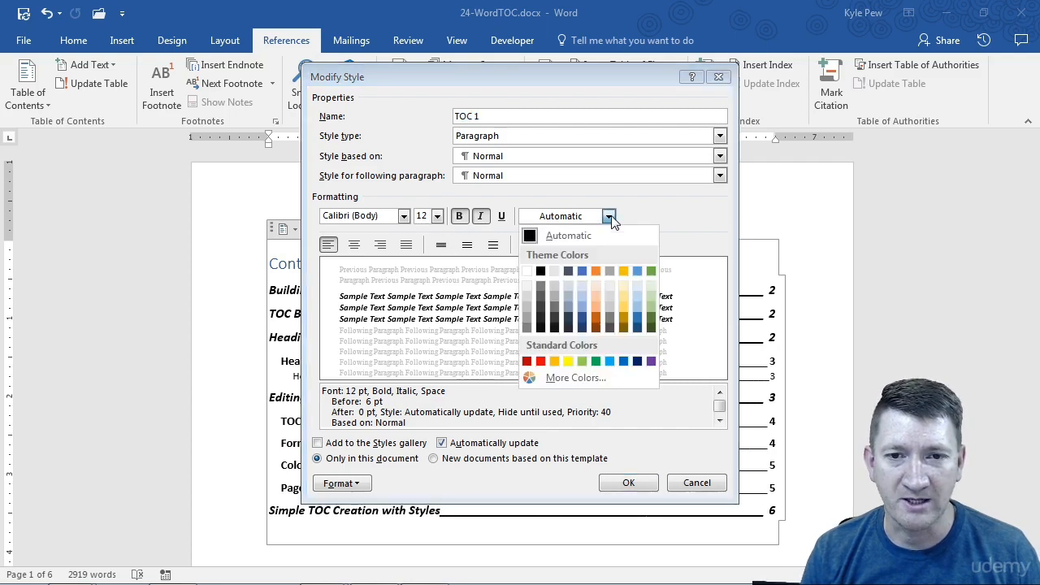
{"action": "left_click", "coordinate": [581, 317]}
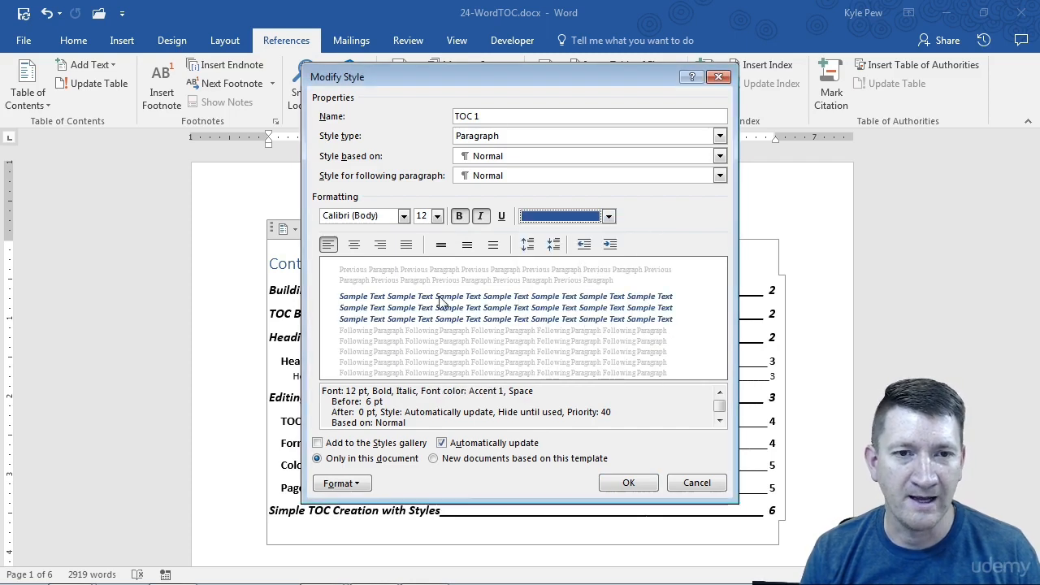
{"action": "left_click", "coordinate": [437, 216]}
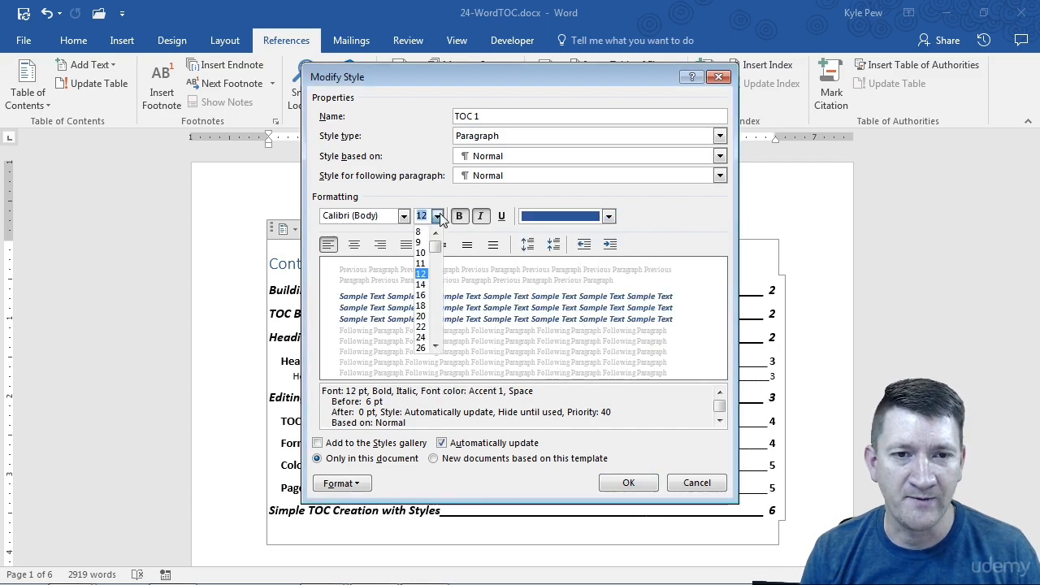
{"action": "left_click", "coordinate": [421, 295]}
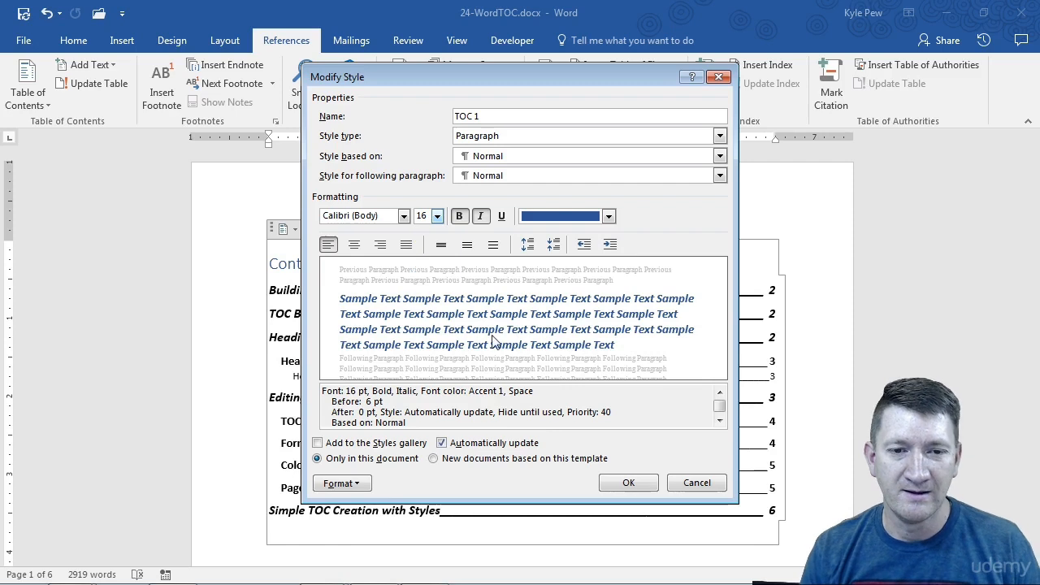
{"action": "left_click", "coordinate": [611, 481]}
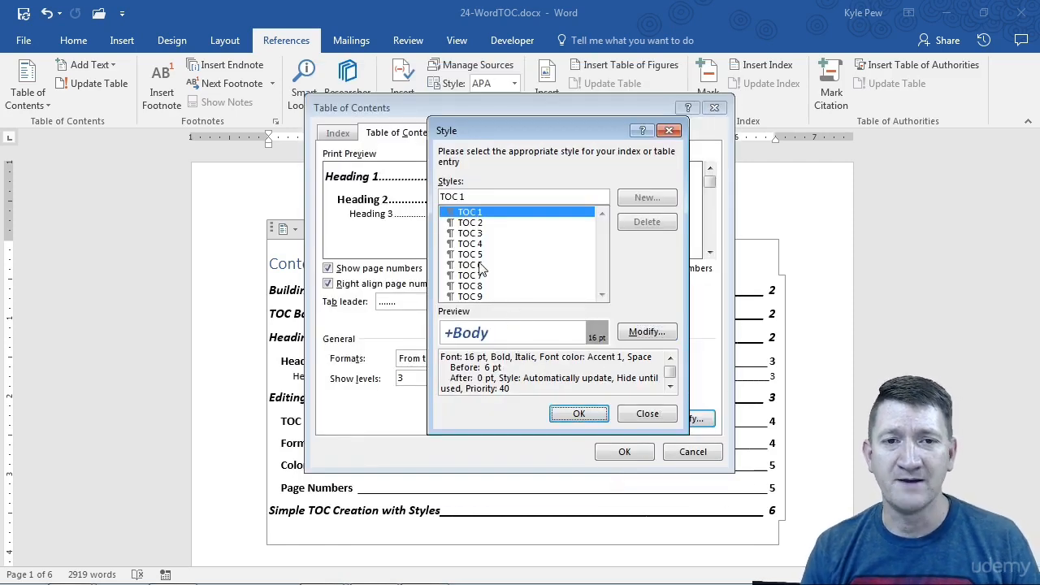
- Modify the TOC 2 style to use a darker orange Accent 2 font color
{"action": "left_click", "coordinate": [478, 222]}
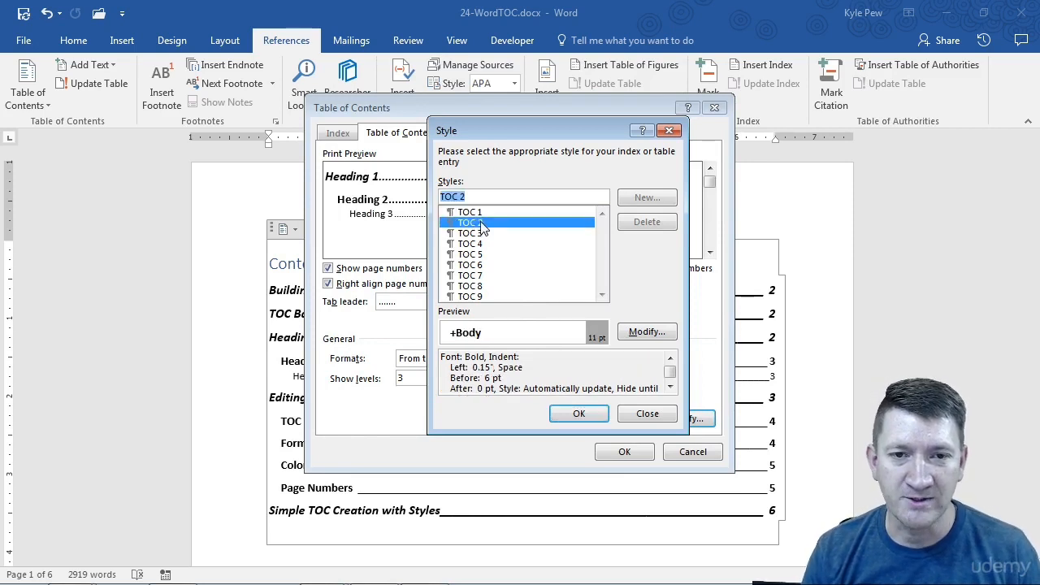
{"action": "left_click", "coordinate": [648, 333]}
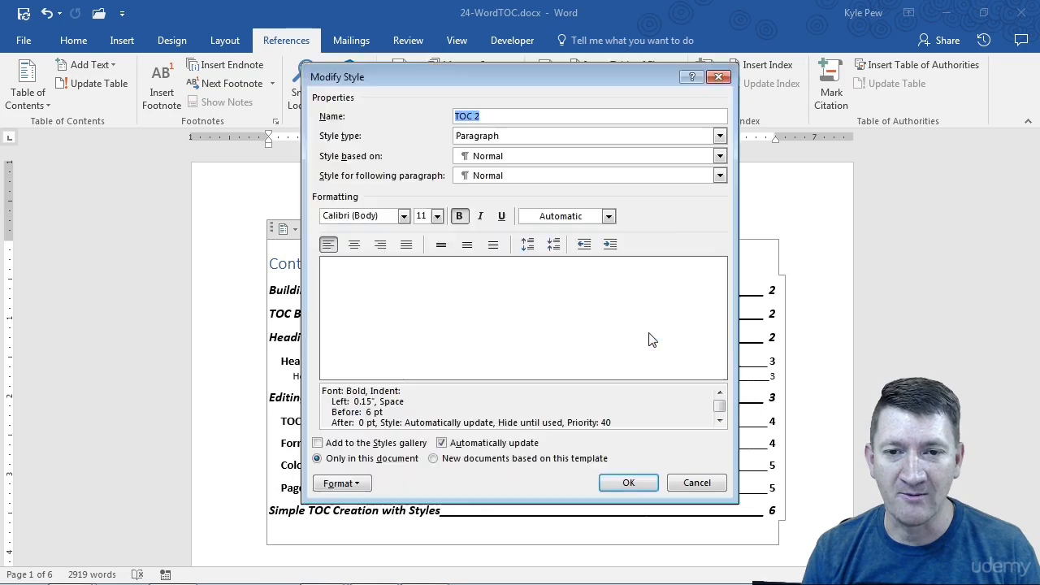
{"action": "left_click", "coordinate": [608, 217]}
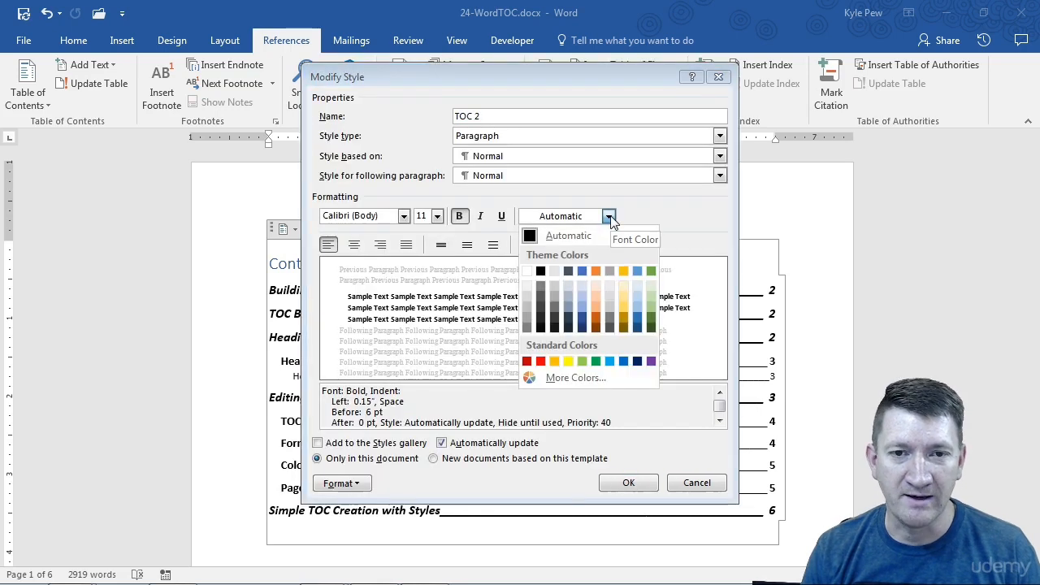
{"action": "left_click", "coordinate": [596, 320]}
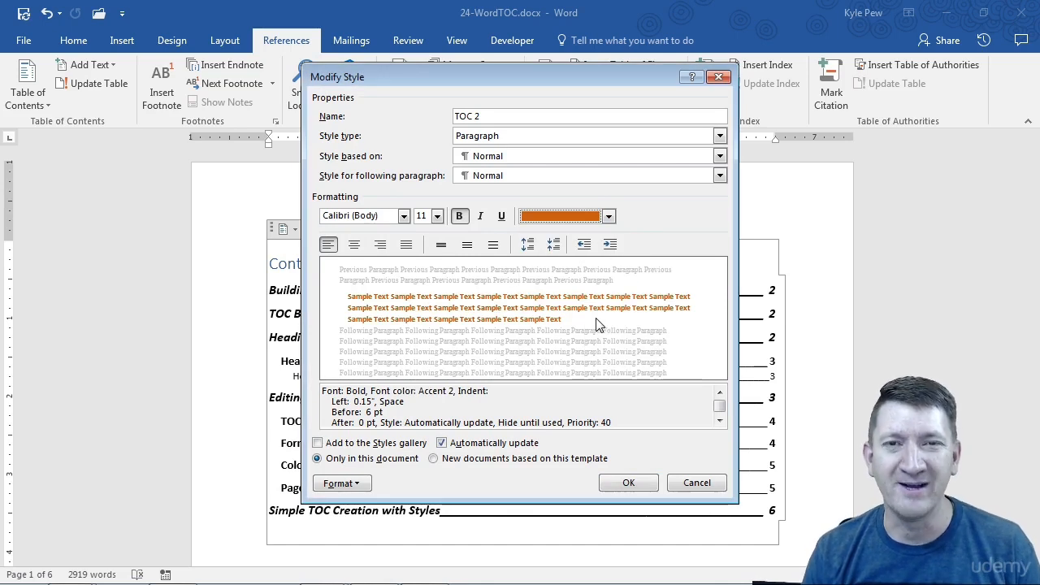
{"action": "left_click", "coordinate": [628, 484]}
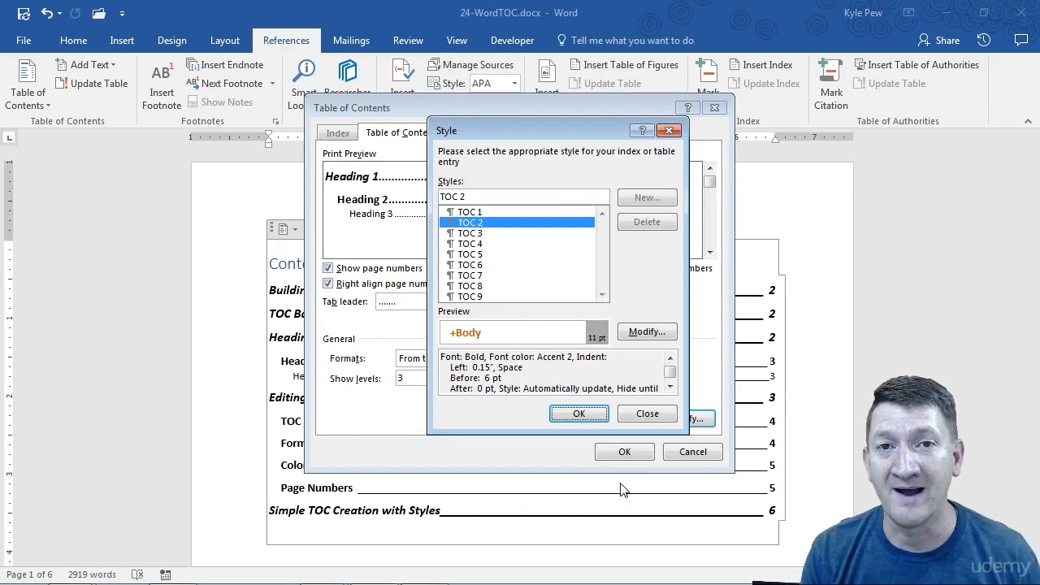
- Accept the modified TOC styles and replace the existing table of contents with the restyled one
{"action": "left_click", "coordinate": [585, 415]}
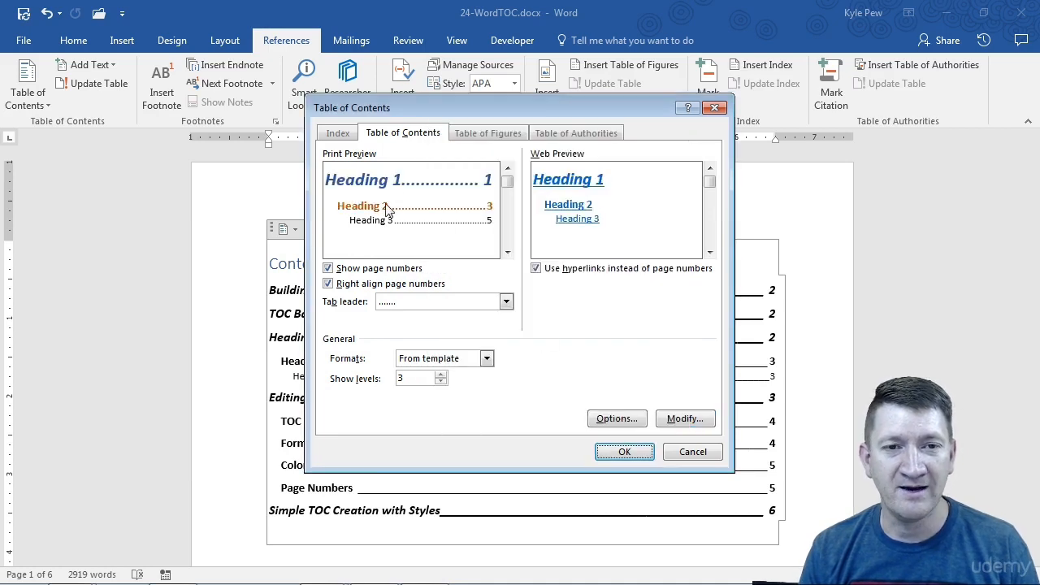
{"action": "left_click", "coordinate": [624, 453]}
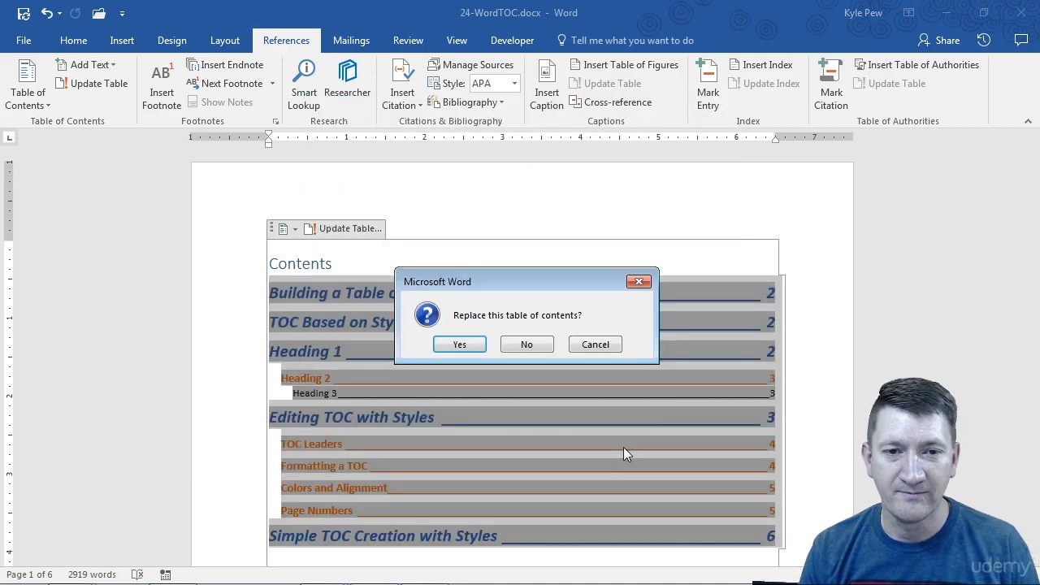
{"action": "left_click", "coordinate": [459, 345]}
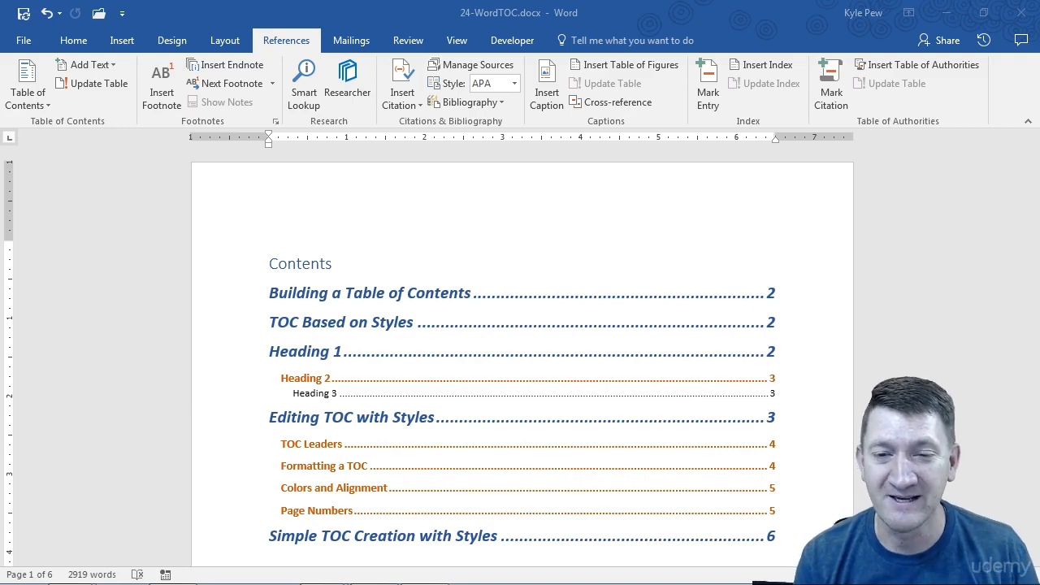
- Insert a new paragraph reading "Another Header" after the second paragraph under Heading 3
{"action": "scroll", "coordinate": [801, 234], "scroll_direction": "down", "scroll_amount": 10}
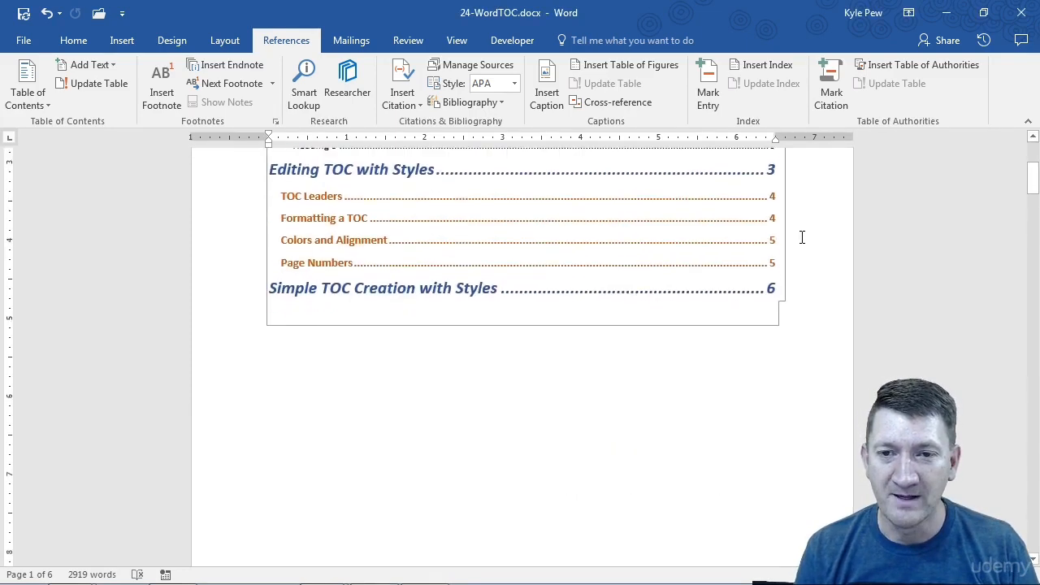
{"action": "scroll", "coordinate": [801, 235], "scroll_direction": "down", "scroll_amount": 3}
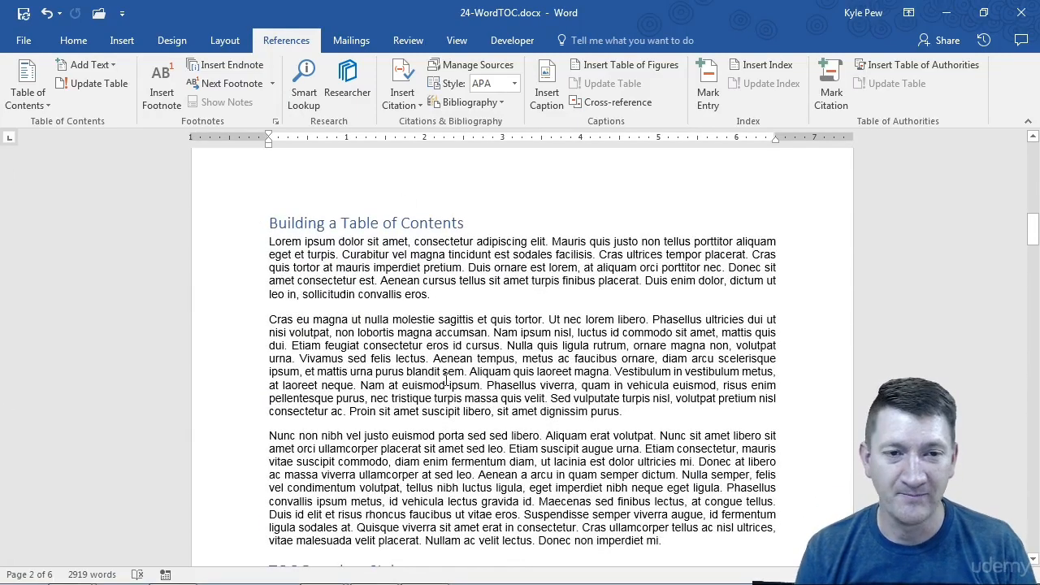
{"action": "scroll", "coordinate": [445, 379], "scroll_direction": "down", "scroll_amount": 20}
{"action": "scroll", "coordinate": [445, 379], "scroll_direction": "down", "scroll_amount": 10}
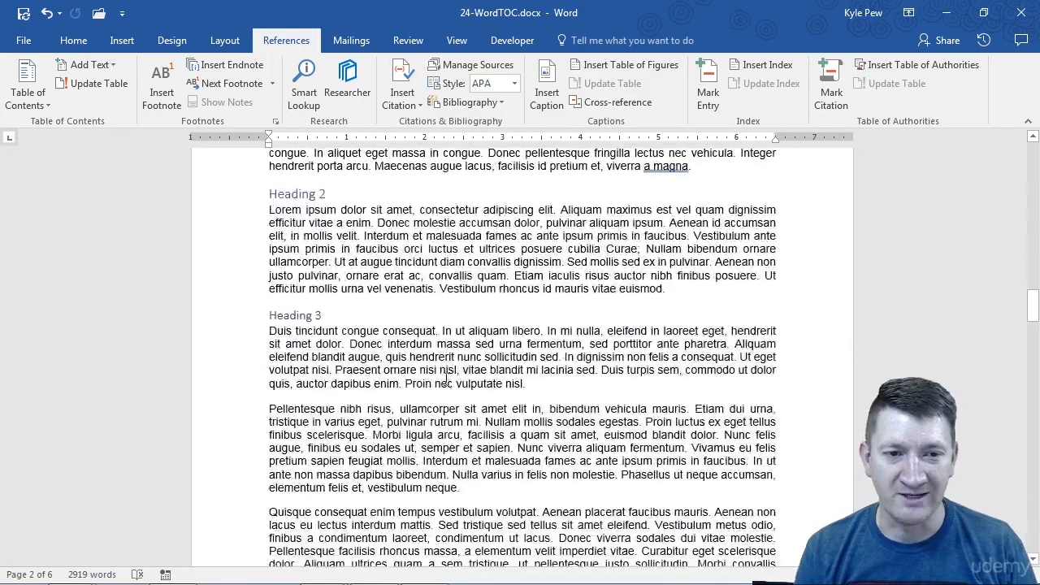
{"action": "left_click", "coordinate": [473, 330]}
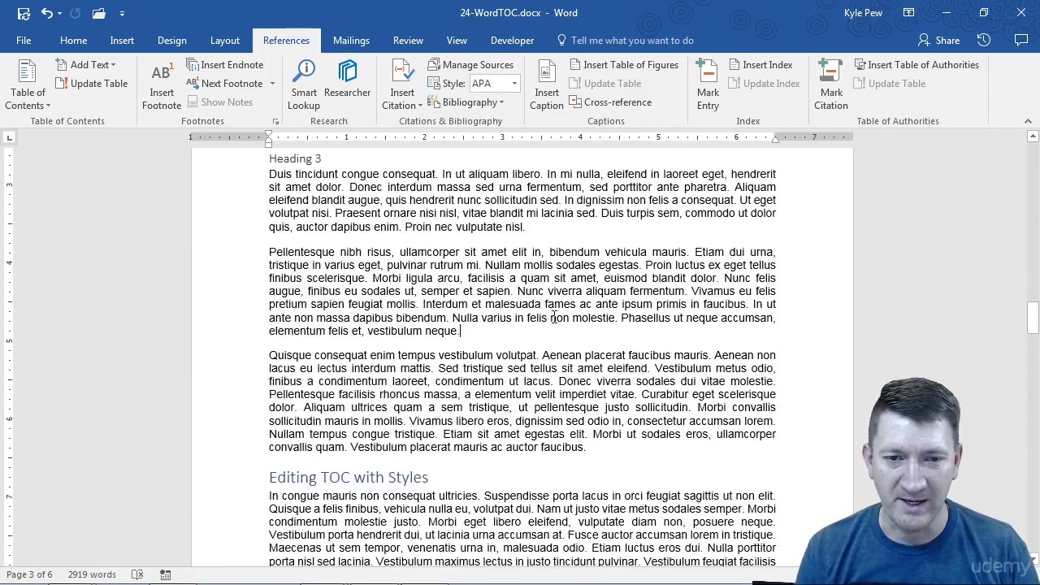
{"action": "key", "text": "Return"}
{"action": "type", "text": "Another Header"}
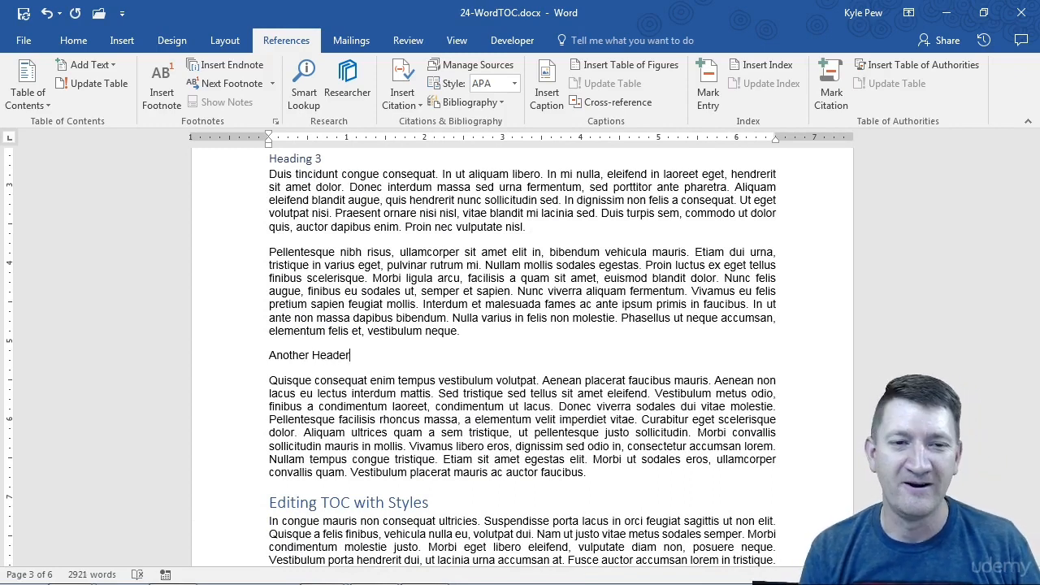
- Apply the Heading 1 style to the "Another Header" paragraph
{"action": "triple_click", "coordinate": [301, 357]}
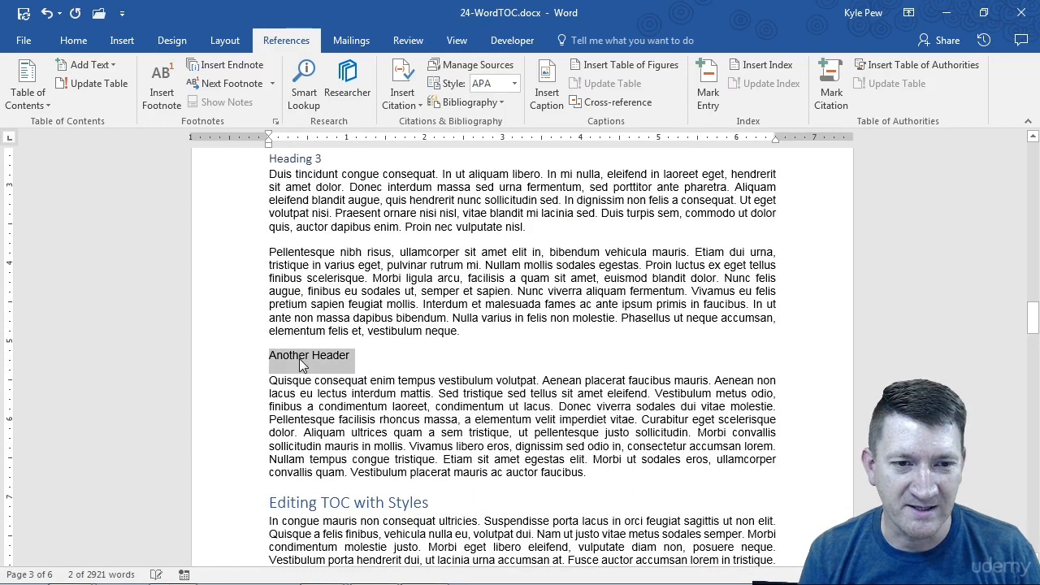
{"action": "left_click", "coordinate": [73, 40]}
{"action": "left_click", "coordinate": [675, 86]}
- Open the Navigation pane and show the document's headings outline
{"action": "scroll", "coordinate": [478, 368], "scroll_direction": "up", "scroll_amount": 20}
{"action": "scroll", "coordinate": [478, 369], "scroll_direction": "up", "scroll_amount": 4}
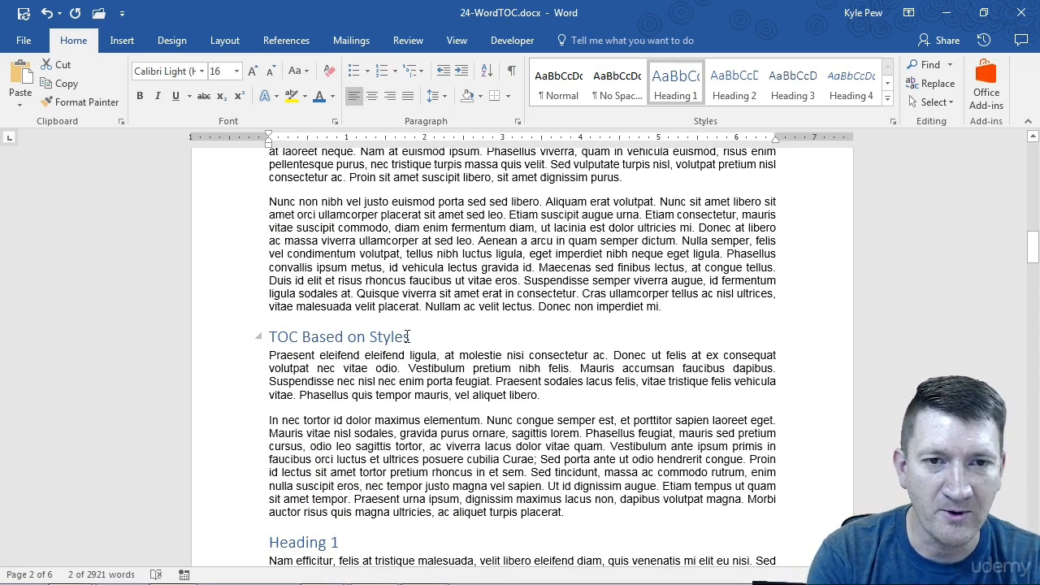
{"action": "key", "text": "ctrl+f"}
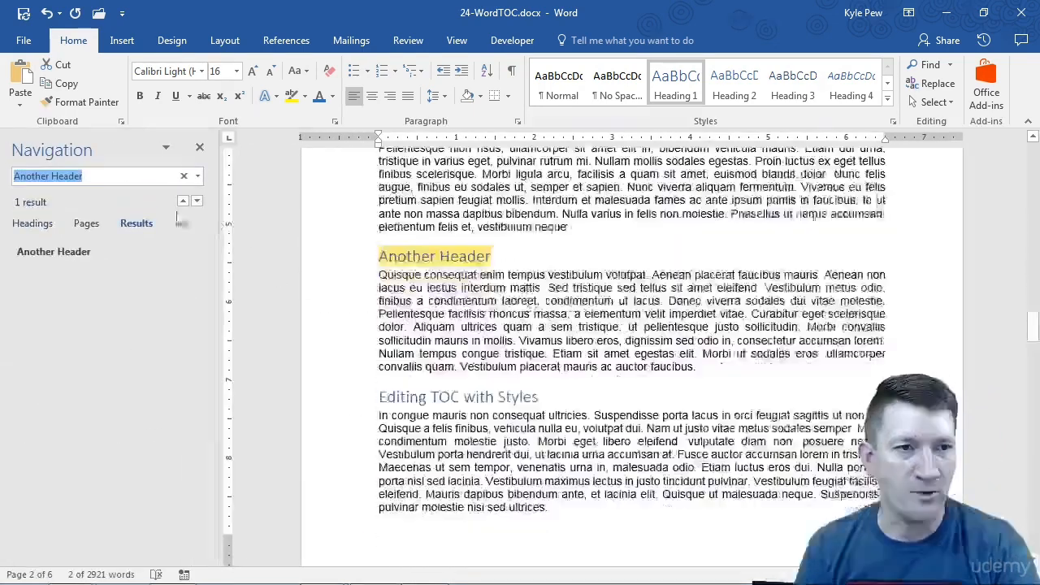
{"action": "left_click", "coordinate": [33, 228]}
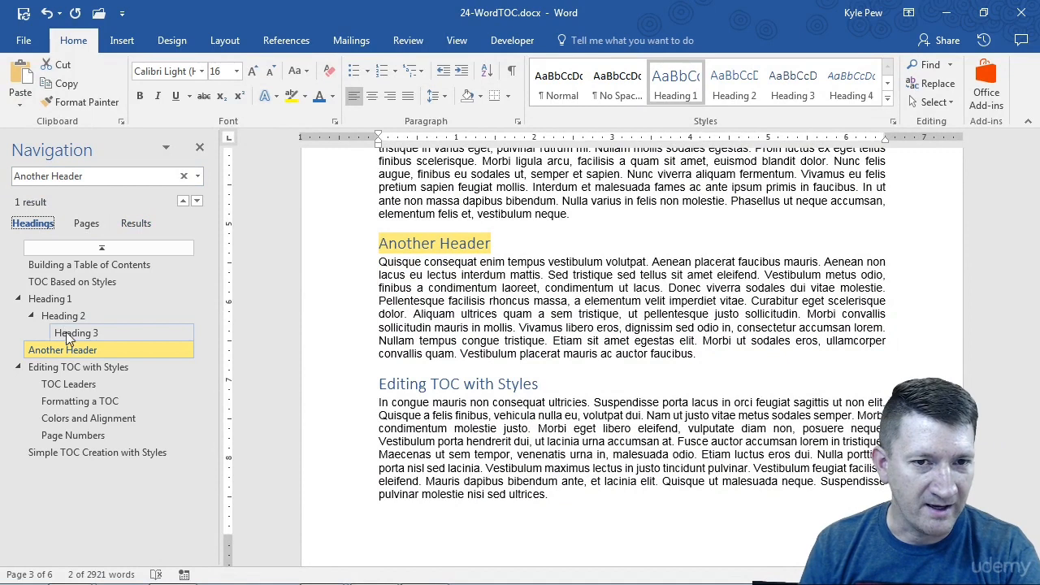
- Move the "TOC Based on Styles" section to the end of the document, after "Simple TOC Creation with Styles", and go to it
{"action": "left_click", "coordinate": [68, 284]}
{"action": "left_click_drag", "start_coordinate": [86, 280], "coordinate": [78, 458]}
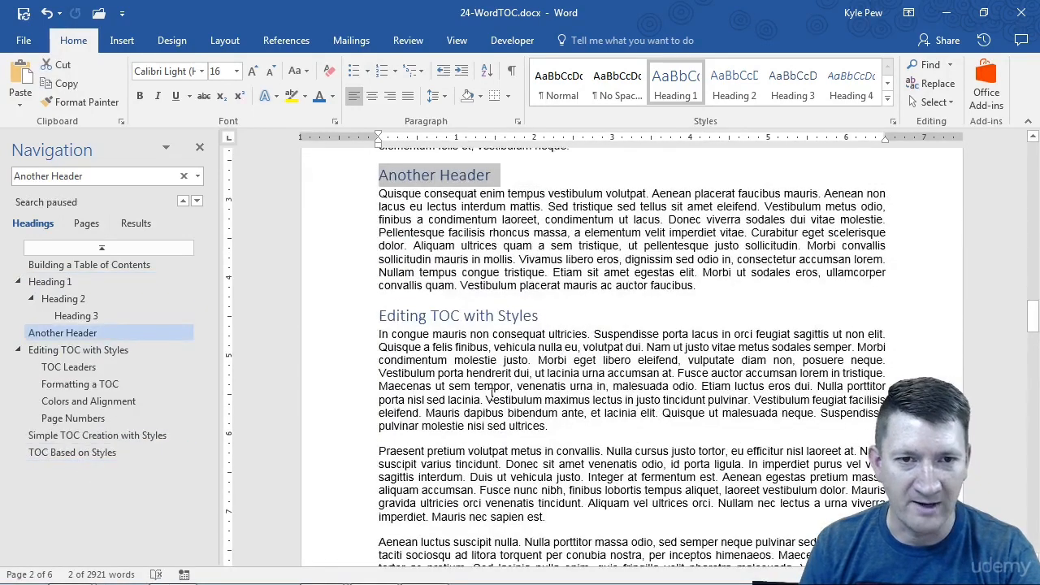
{"action": "scroll", "coordinate": [491, 393], "scroll_direction": "down", "scroll_amount": 4}
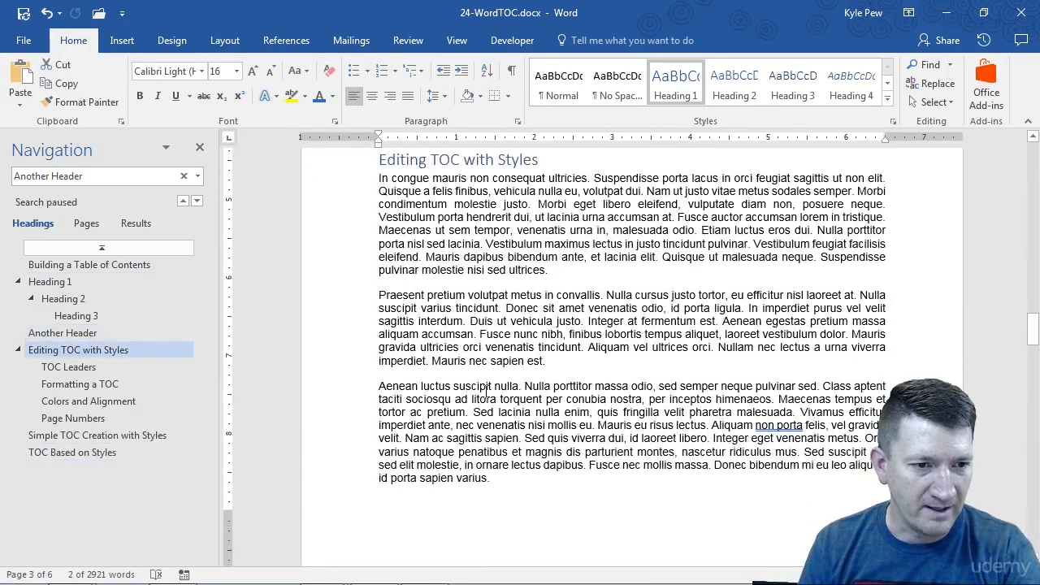
{"action": "scroll", "coordinate": [483, 393], "scroll_direction": "up", "scroll_amount": 1}
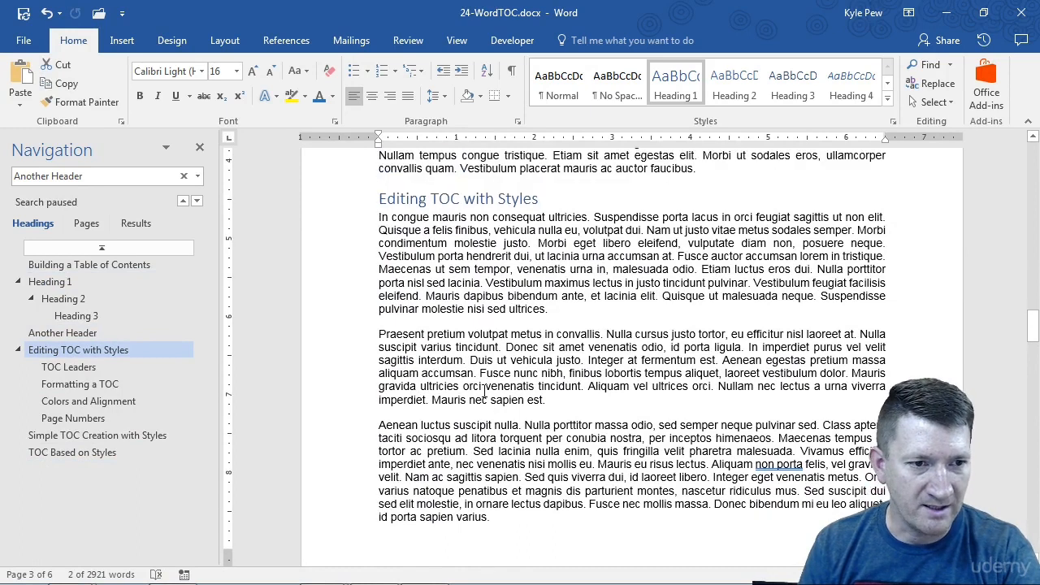
{"action": "left_click", "coordinate": [81, 451]}
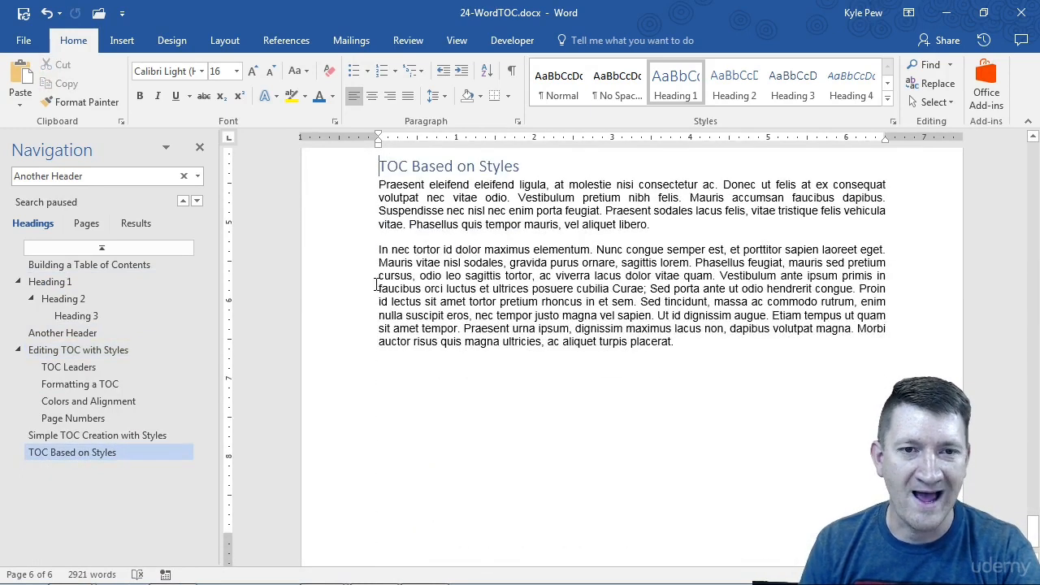
{"action": "scroll", "coordinate": [377, 285], "scroll_direction": "up", "scroll_amount": 2}
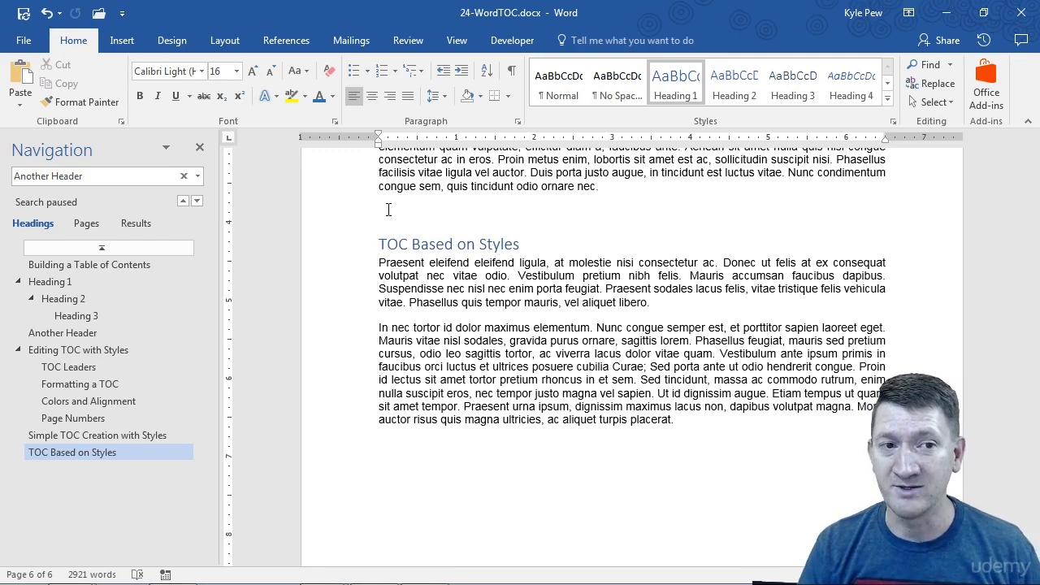
- Delete the "Page Numbers" heading line, keeping its body text, and close the Navigation pane
{"action": "scroll", "coordinate": [491, 226], "scroll_direction": "up", "scroll_amount": 15}
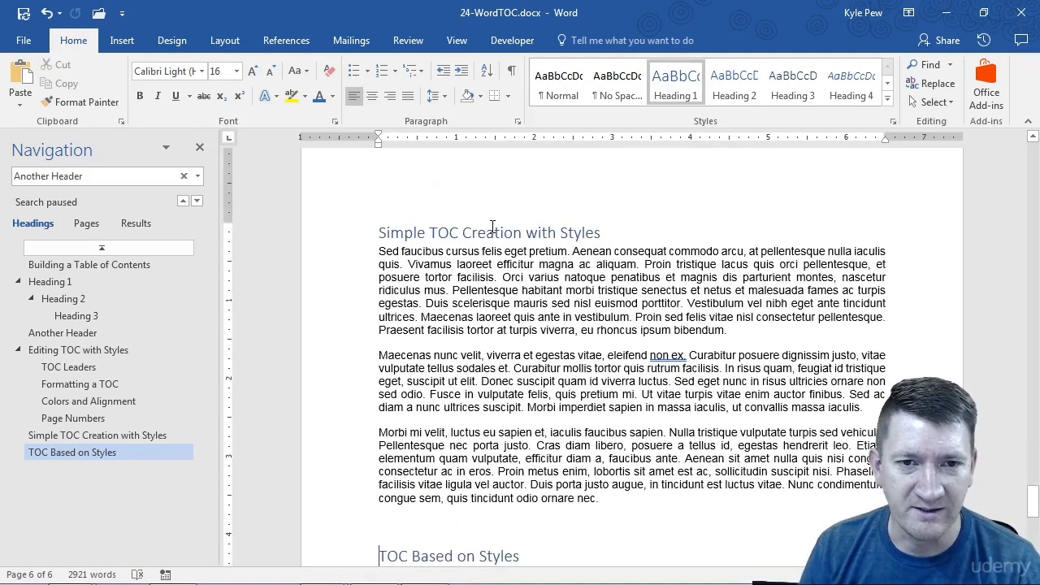
{"action": "scroll", "coordinate": [491, 226], "scroll_direction": "up", "scroll_amount": 12}
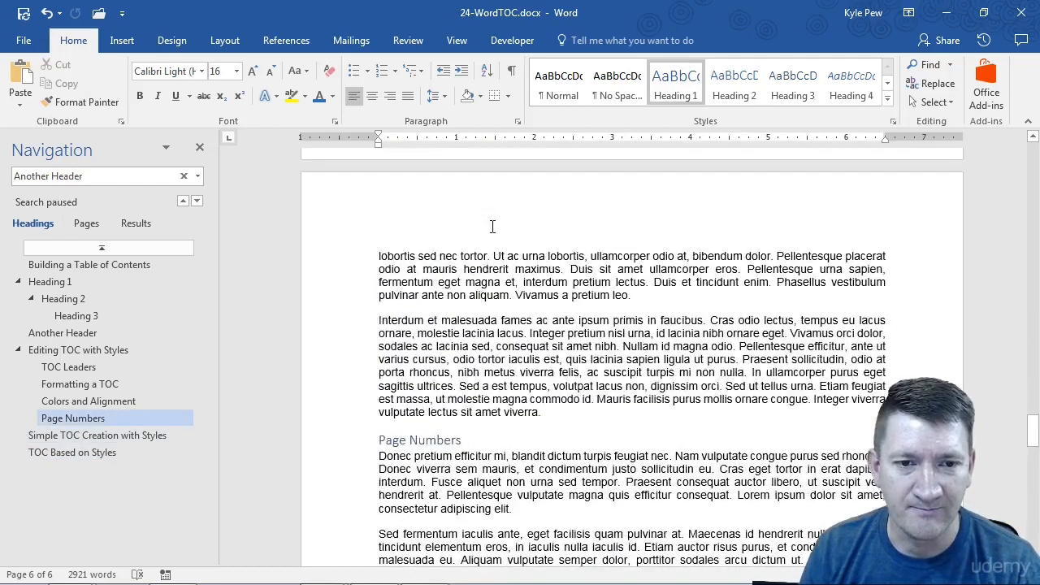
{"action": "scroll", "coordinate": [491, 225], "scroll_direction": "down", "scroll_amount": 5}
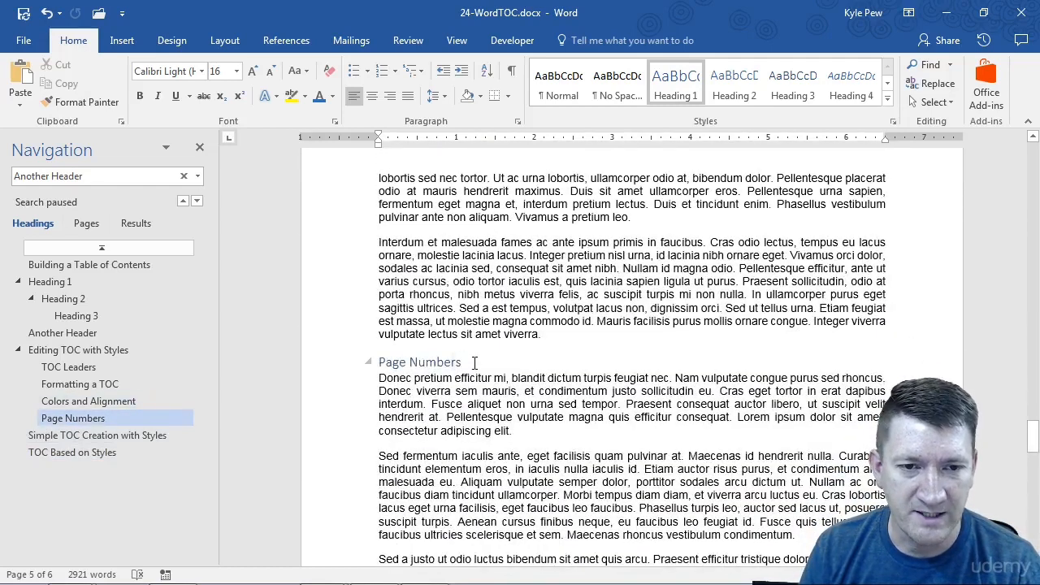
{"action": "left_click_drag", "start_coordinate": [475, 362], "coordinate": [370, 362]}
{"action": "key", "text": "Delete"}
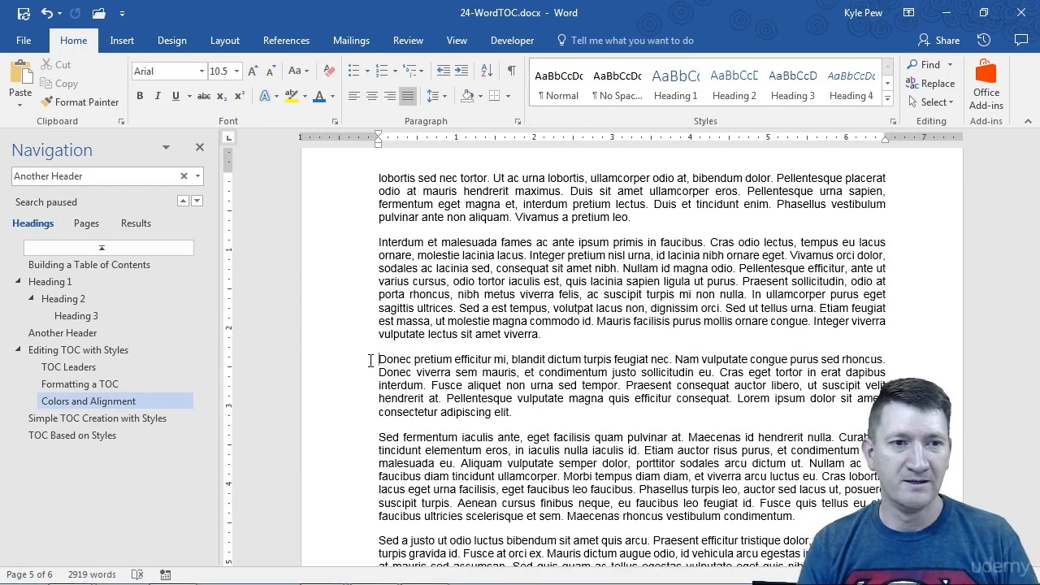
{"action": "left_click", "coordinate": [199, 147]}
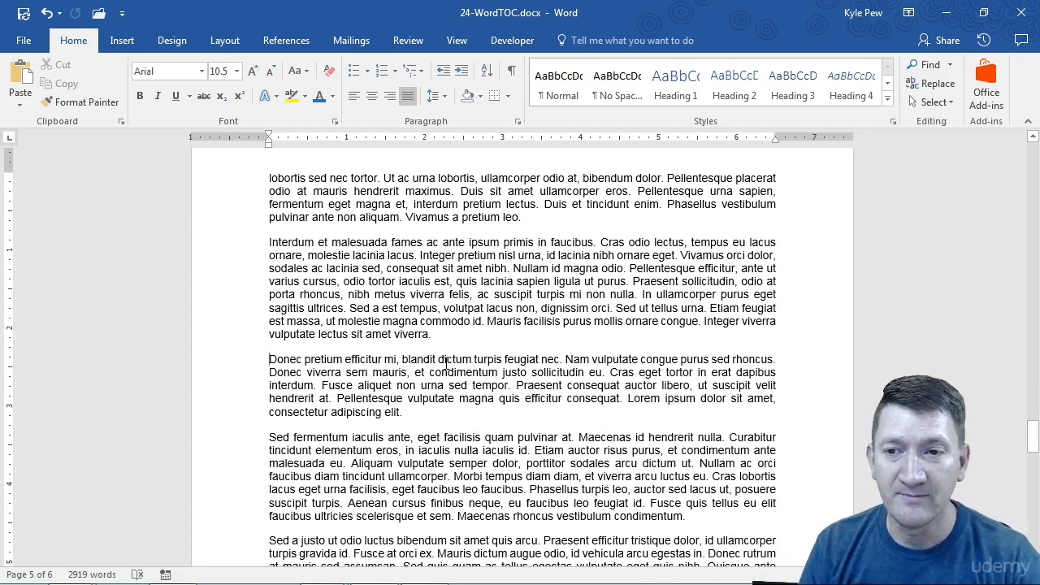
- Update the entire table of contents on the first page to reflect the added, moved and deleted headings
{"action": "scroll", "coordinate": [819, 432], "scroll_direction": "up", "scroll_amount": 5}
{"action": "left_click_drag", "start_coordinate": [1031, 422], "coordinate": [1032, 155]}
{"action": "scroll", "coordinate": [242, 288], "scroll_direction": "down", "scroll_amount": 1}
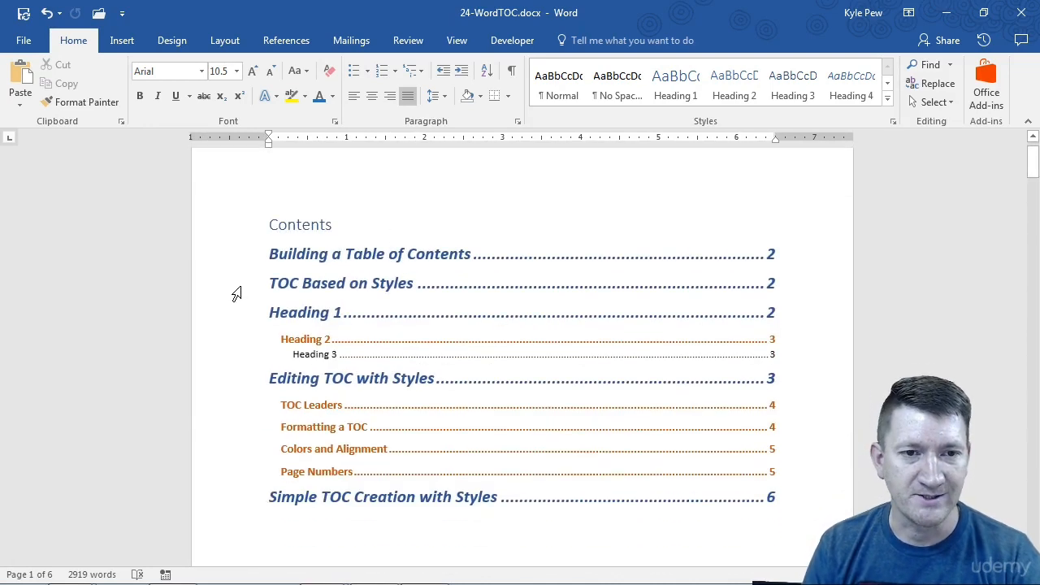
{"action": "left_click", "coordinate": [272, 286]}
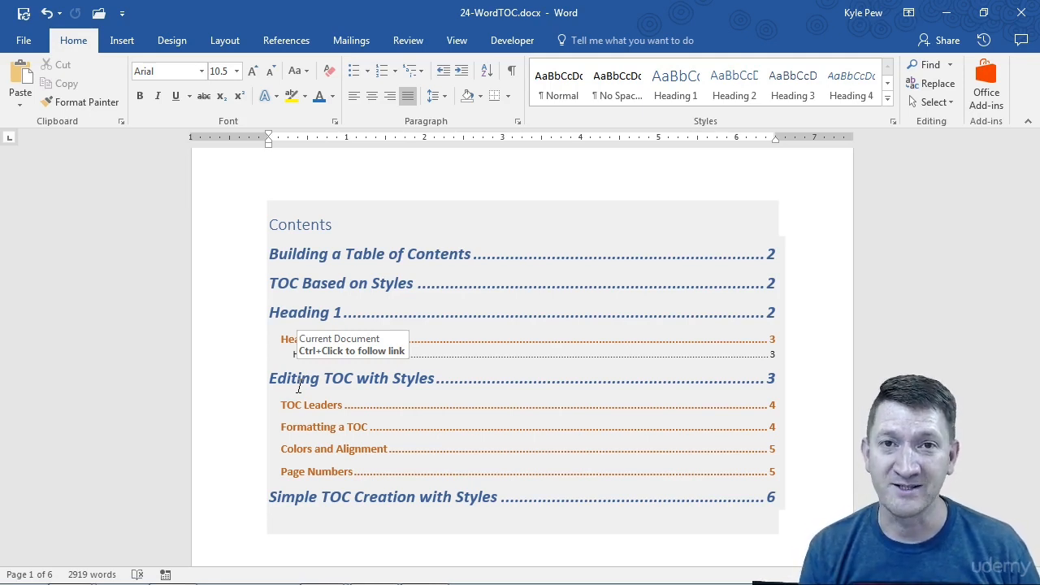
{"action": "left_click", "coordinate": [344, 326]}
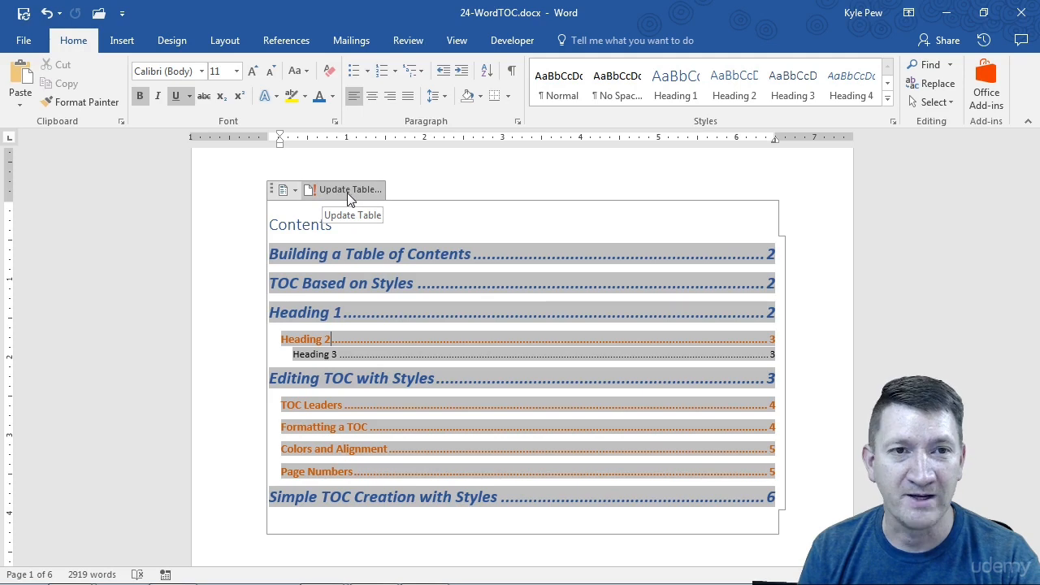
{"action": "left_click", "coordinate": [288, 40]}
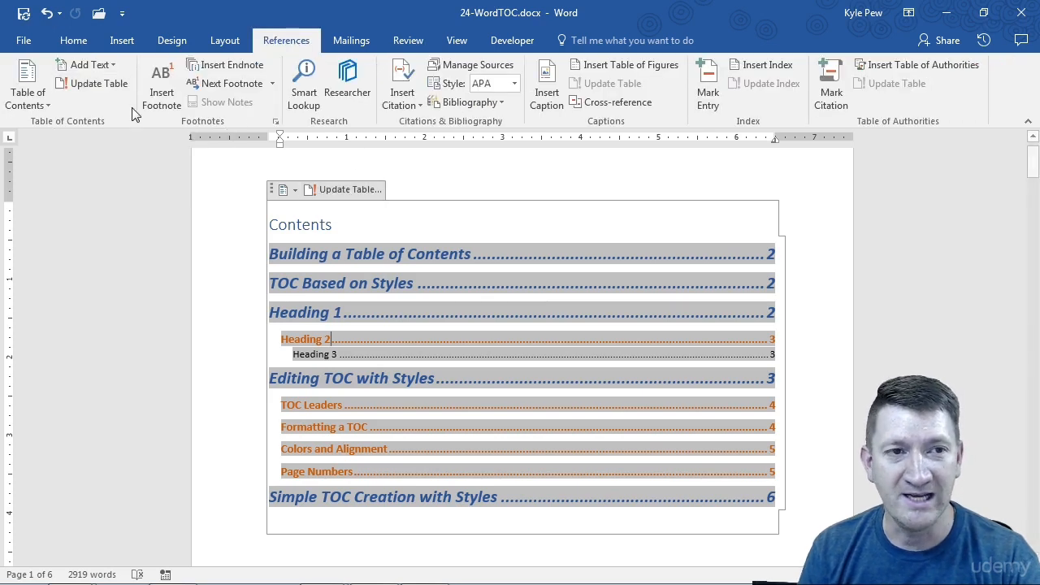
{"action": "left_click", "coordinate": [346, 192]}
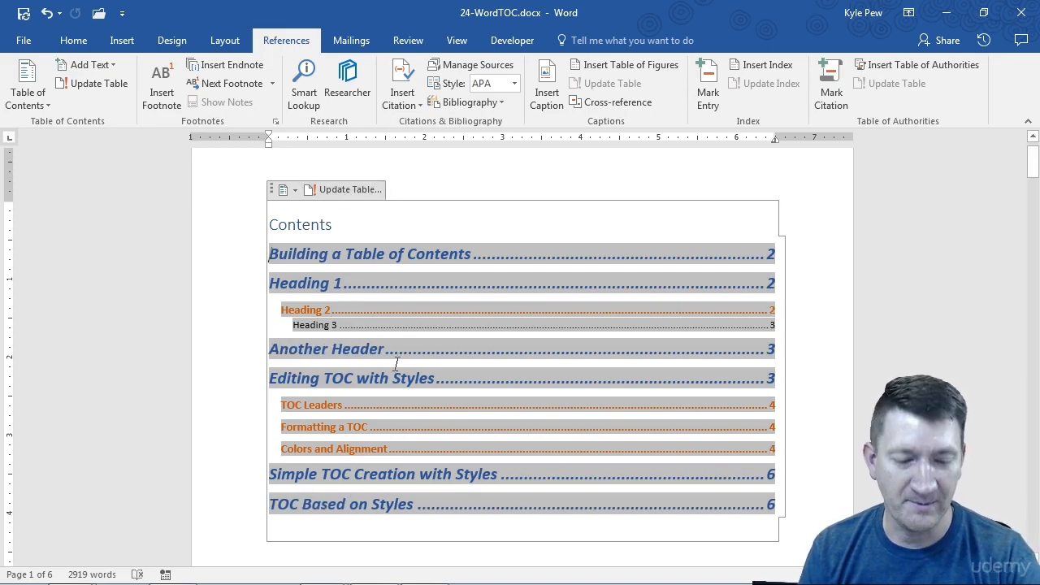
{"action": "key", "text": "ctrl+2"}
{"action": "left_click_drag", "start_coordinate": [268, 351], "coordinate": [189, 297]}
{"action": "left_click_drag", "start_coordinate": [265, 504], "coordinate": [124, 481]}
{"action": "left_click_drag", "start_coordinate": [280, 458], "coordinate": [213, 436]}
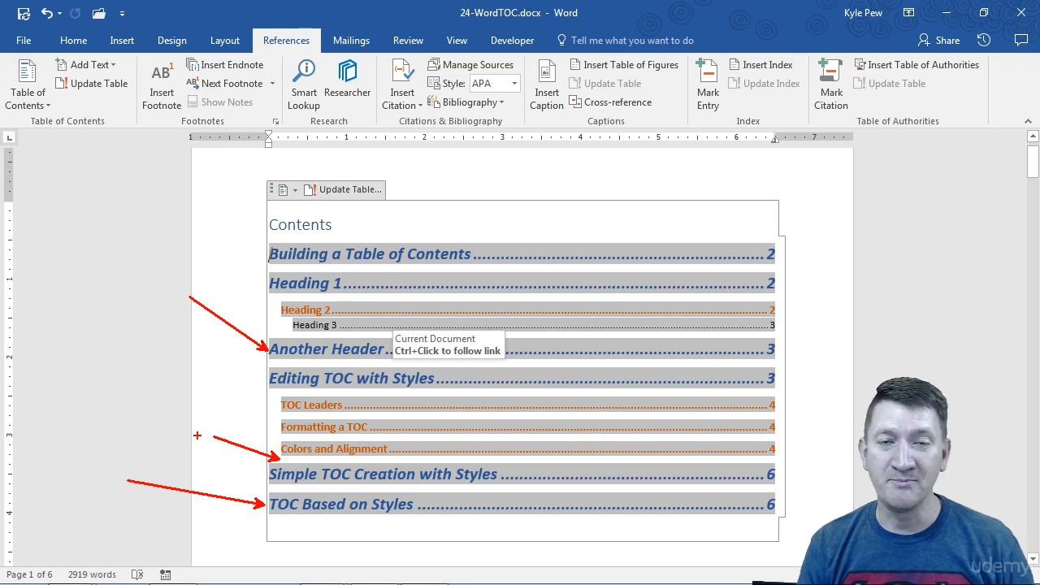